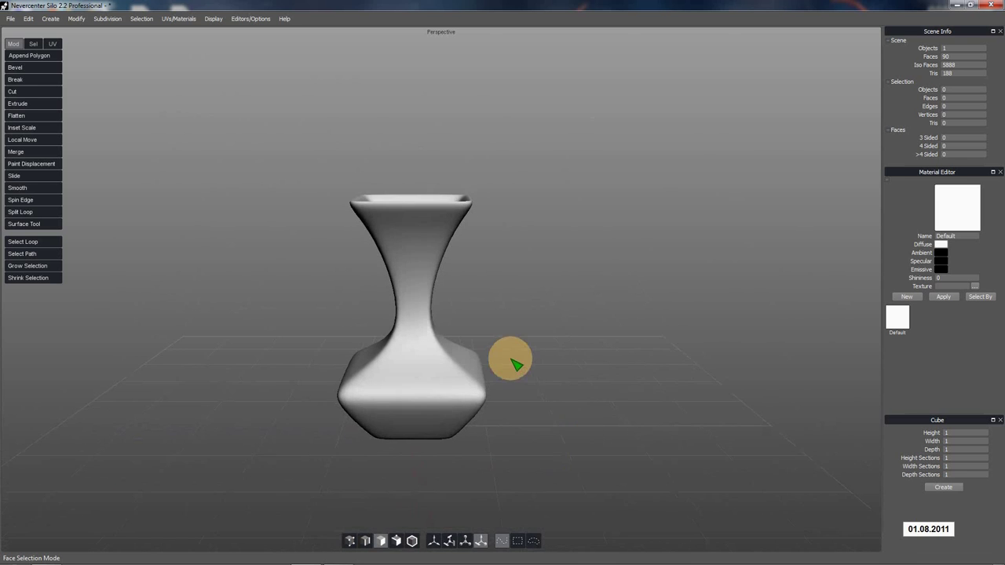
Select a vertical face loop up the vase body and cut it lengthwise.
scroll(514, 361, "up", 5)
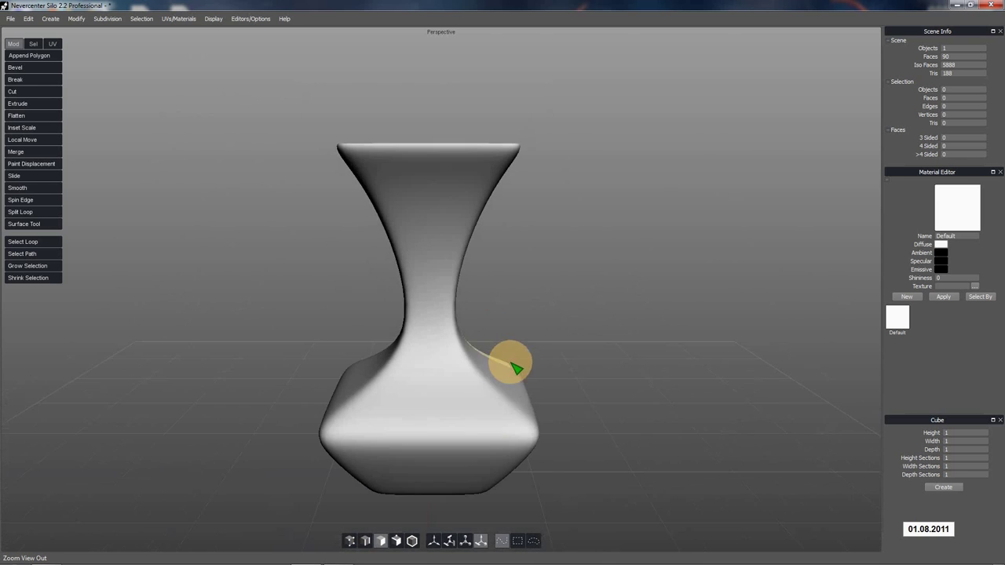
left_click(417, 432)
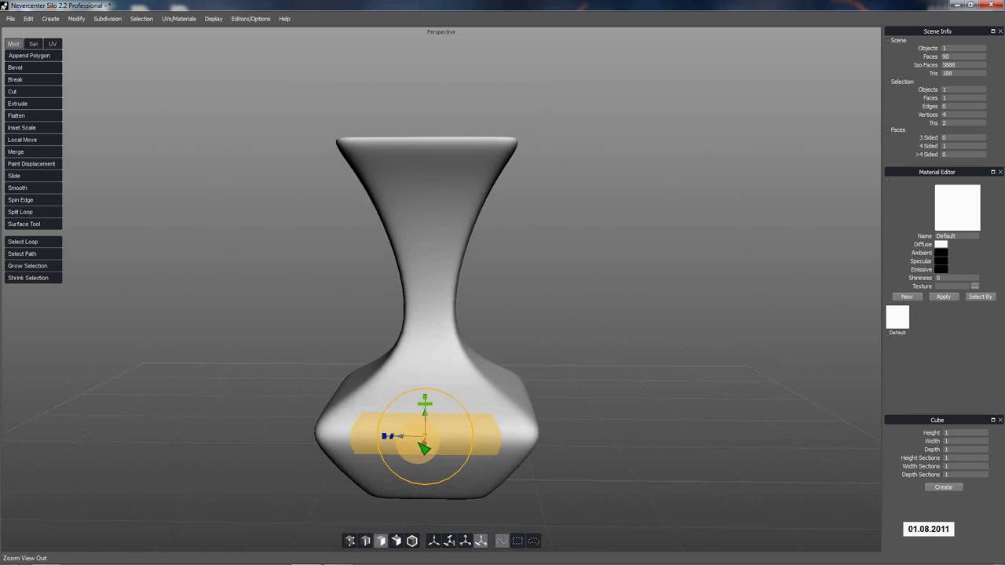
double_click(443, 404)
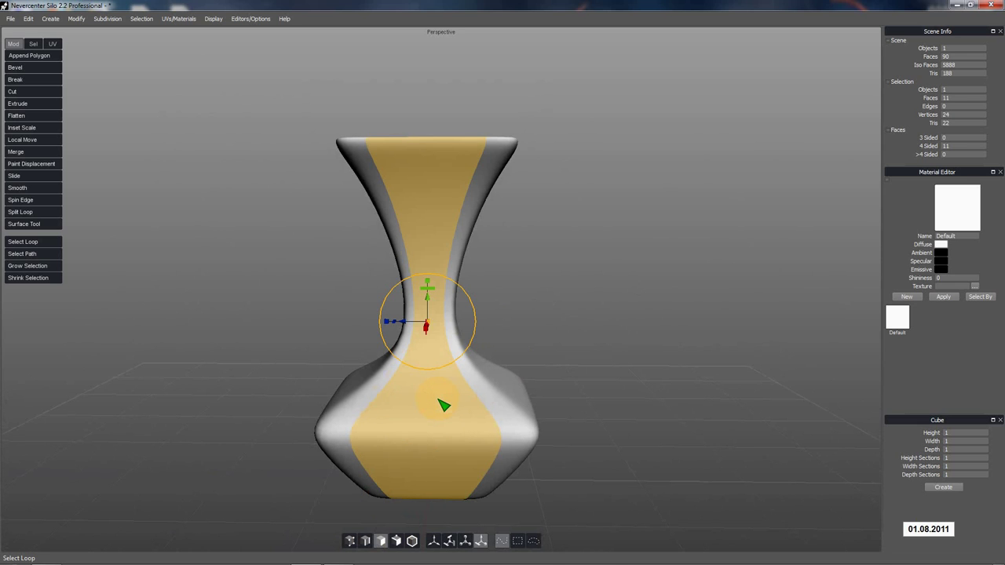
key("c")
middle_click_drag(590, 411, 498, 415)
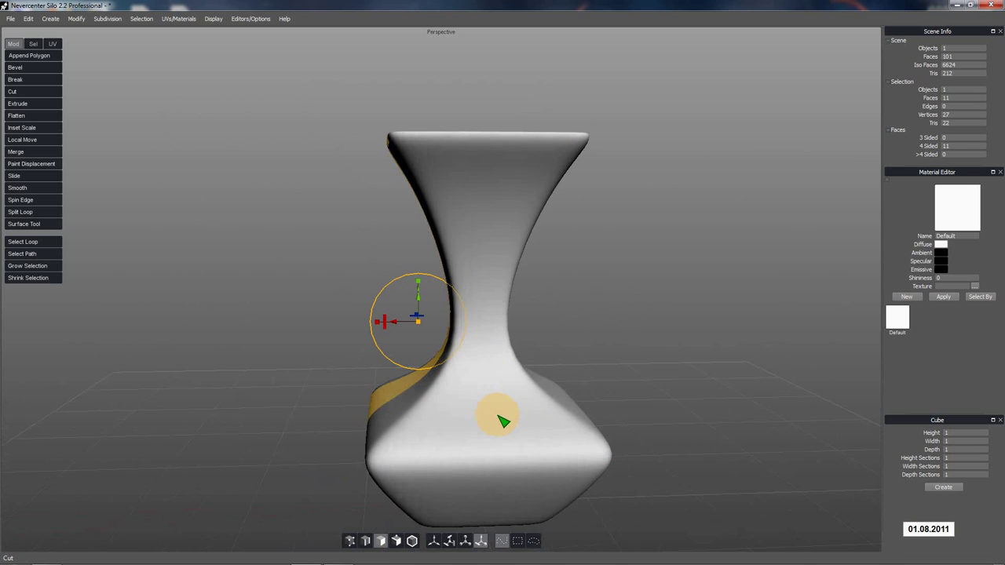
Cut another vertical face loop on the vase's front, reaching 123 faces.
left_click(499, 428)
double_click(491, 470)
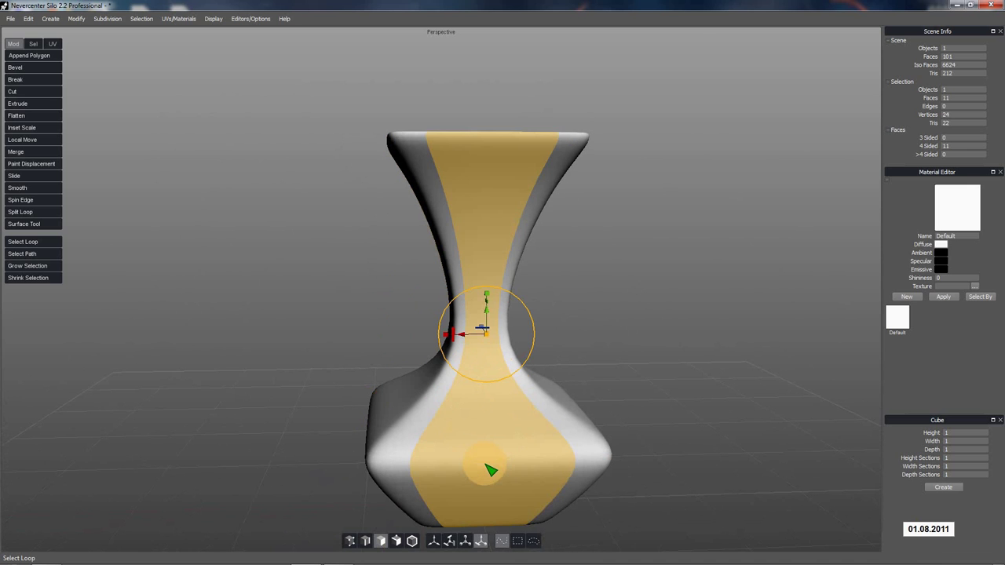
mouse_move(490, 470)
middle_mouse_down()
mouse_move(579, 411)
mouse_move(545, 411)
mouse_move(505, 477)
middle_mouse_up()
left_click(537, 469)
double_click(542, 501)
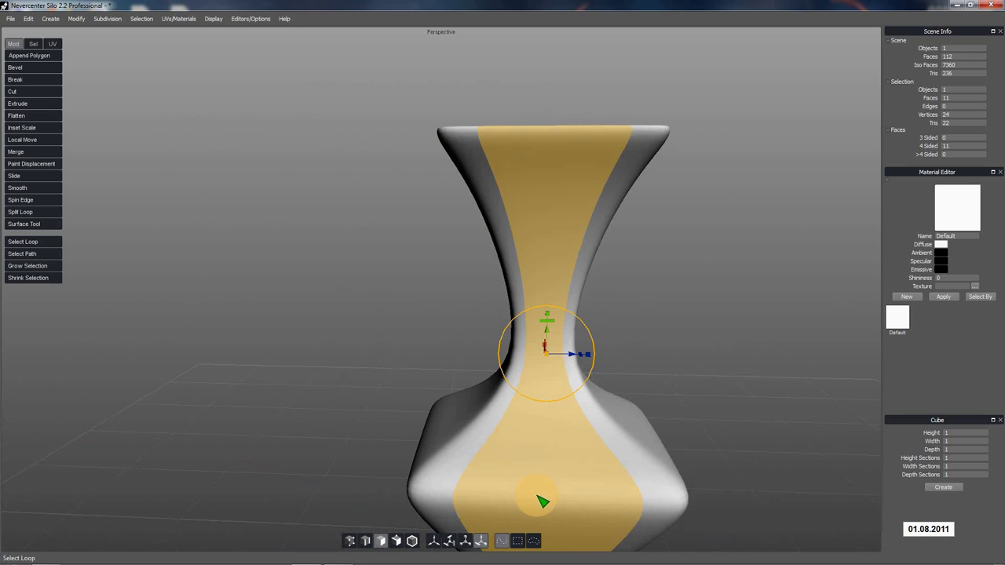
key("c")
left_click(516, 481)
middle_click_drag(516, 480, 455, 440)
scroll(393, 525, "down", 3)
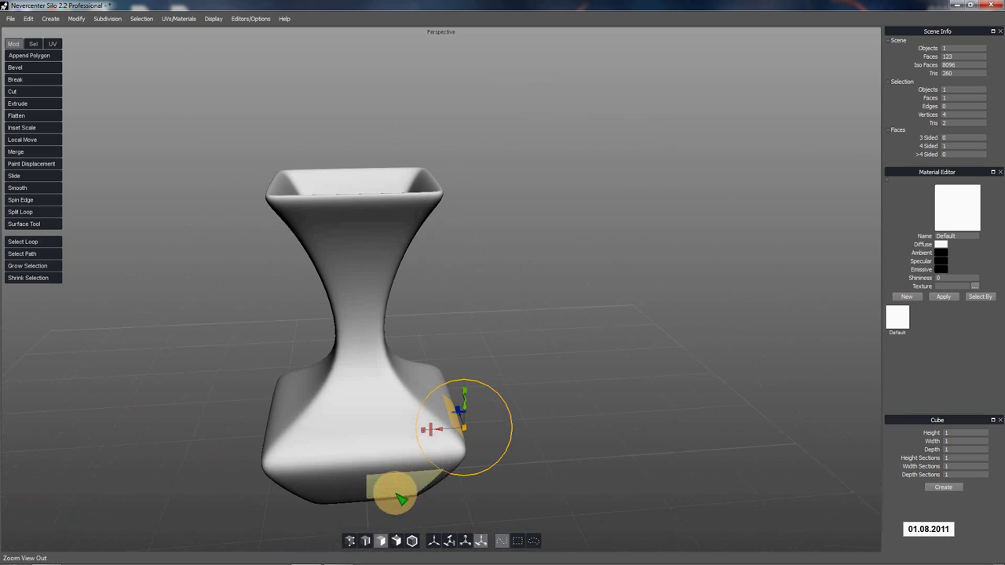
Pick three rim edges, then select another vertical face loop down the vase for cutting.
left_click(366, 541)
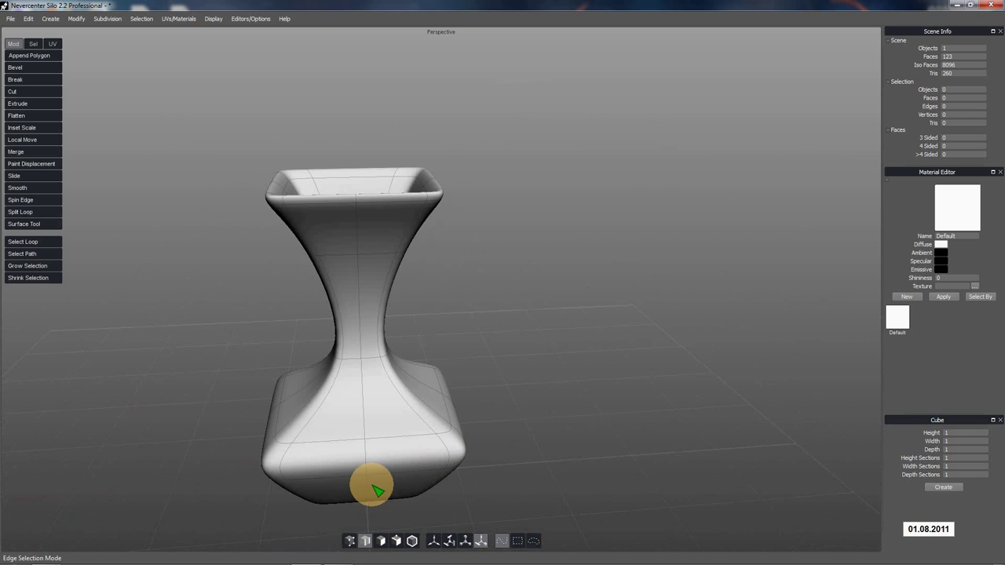
left_click(361, 203)
middle_click_drag(359, 246, 409, 271)
left_click(258, 162, "shift")
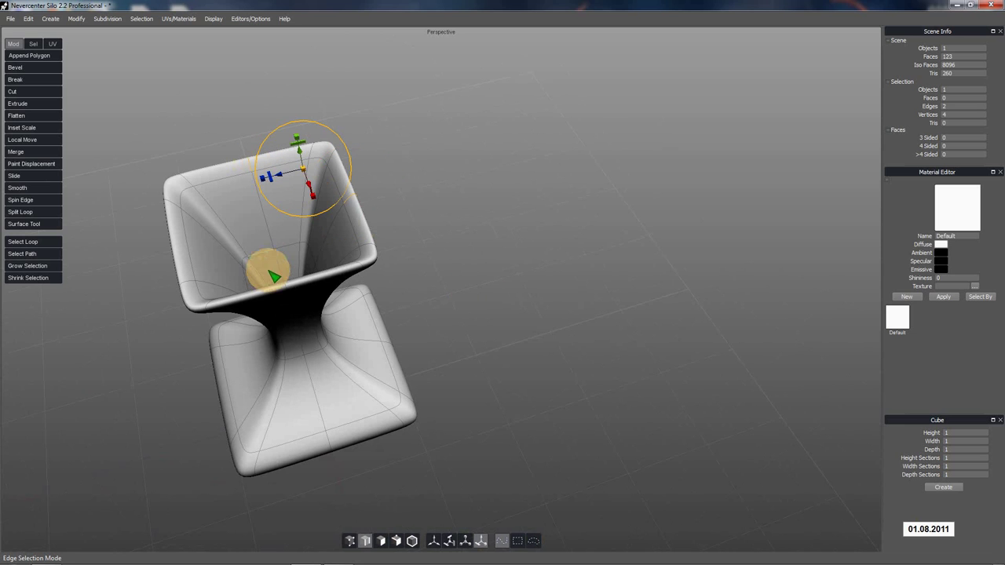
left_click(292, 293, "shift")
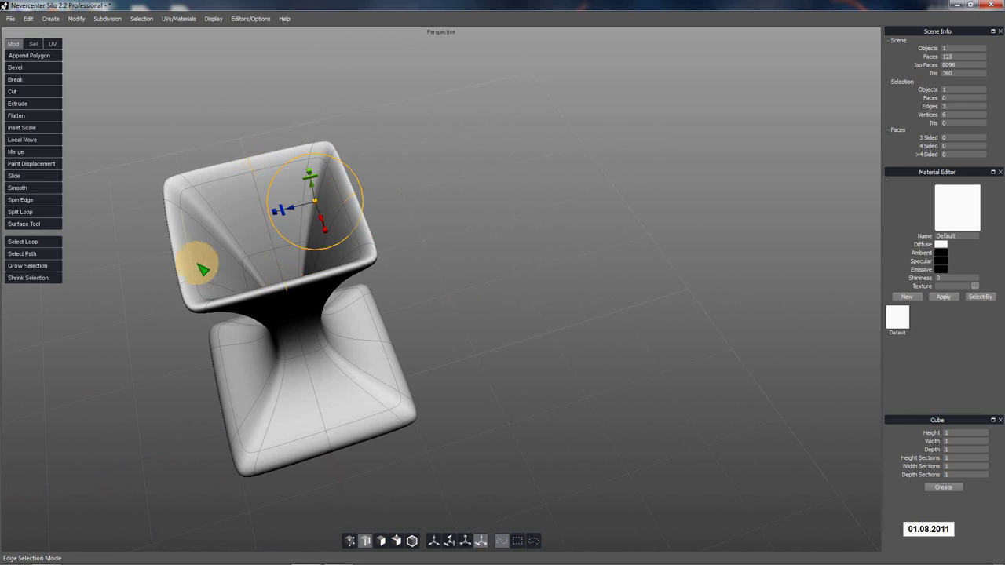
middle_click_drag(191, 267, 298, 278)
left_click(381, 541)
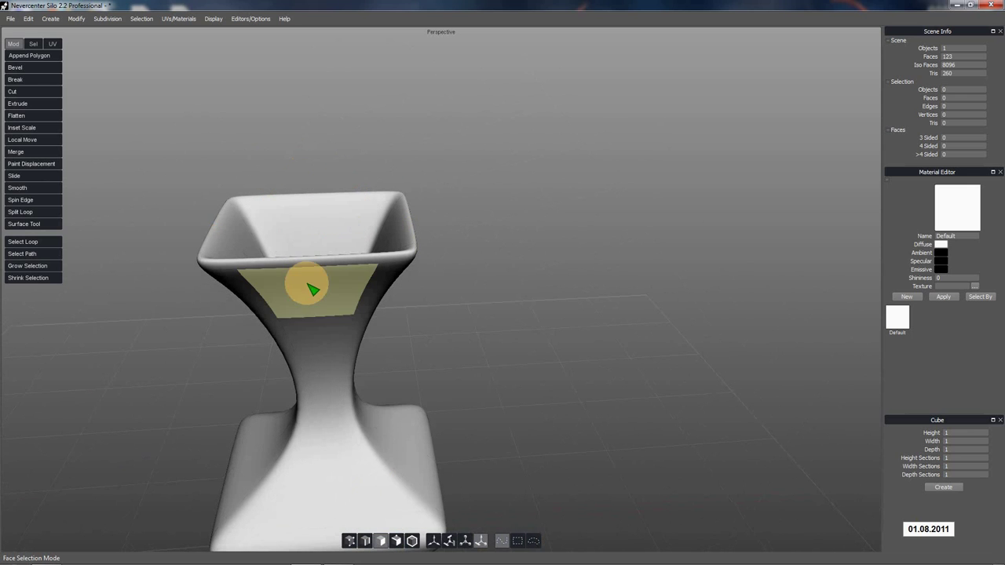
double_click(321, 354)
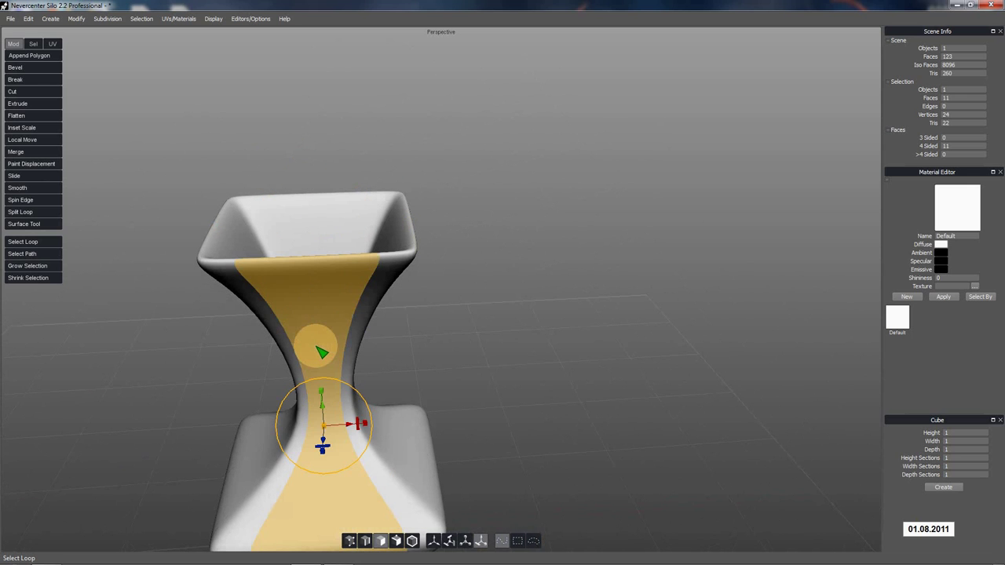
Select three rim edges and drag them down so the rim dips into curves.
left_click(366, 538)
middle_click_drag(385, 523, 379, 377)
left_click(355, 194, "shift")
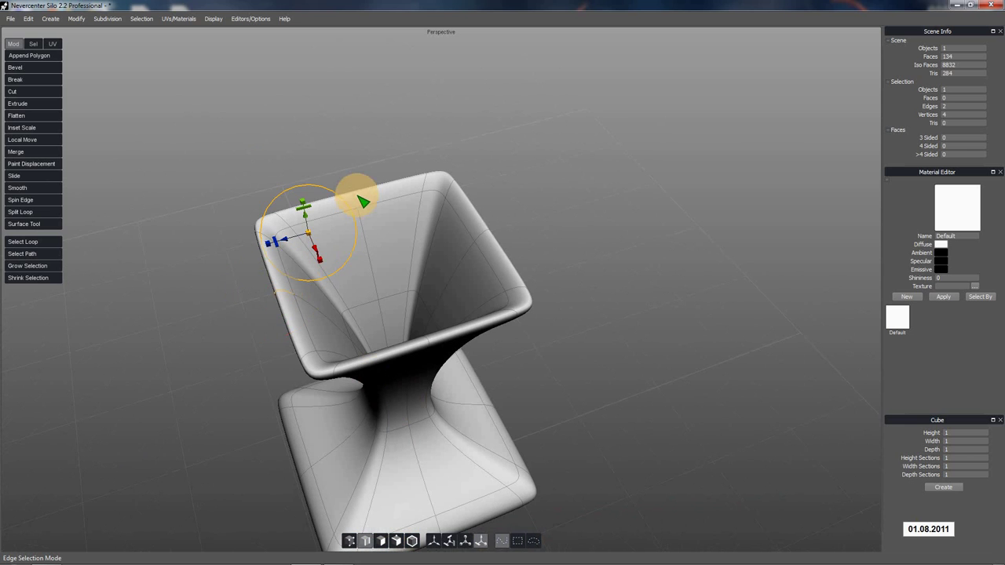
left_click(479, 227, "shift")
left_click(420, 343, "shift")
middle_click_drag(498, 382, 497, 348)
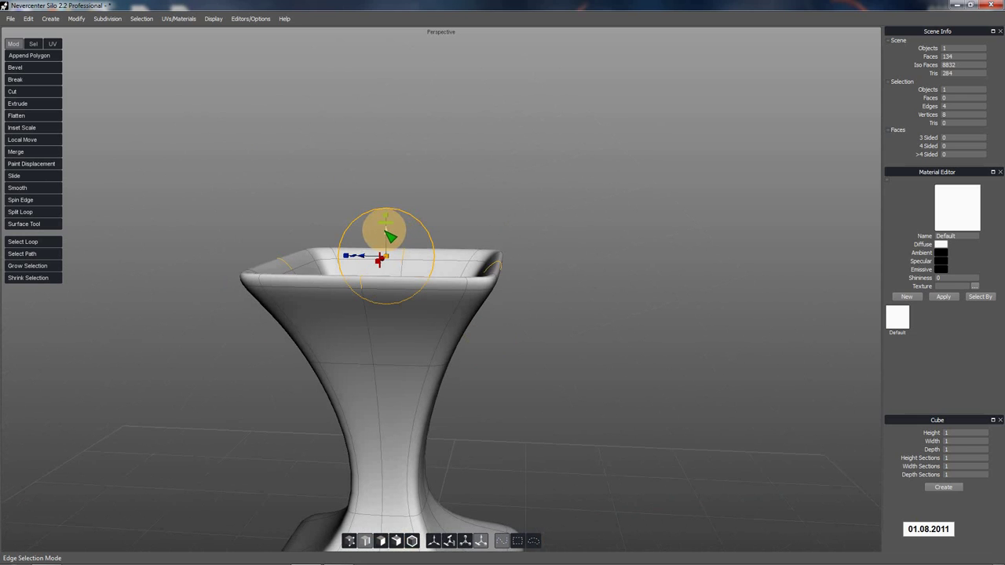
left_click_drag(388, 234, 395, 288)
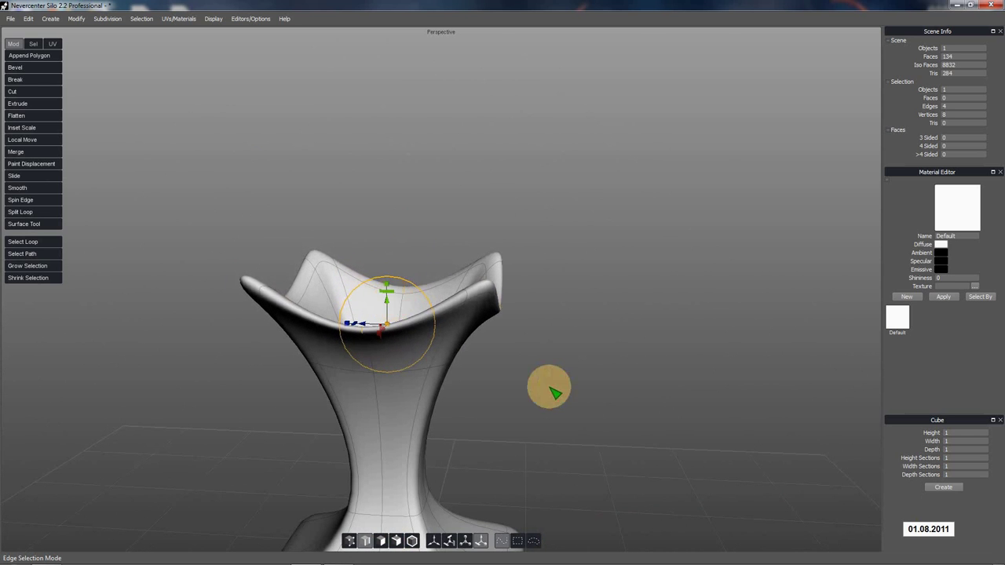
scroll(561, 393, "down", 3)
middle_click_drag(574, 399, 535, 413)
left_click(539, 410)
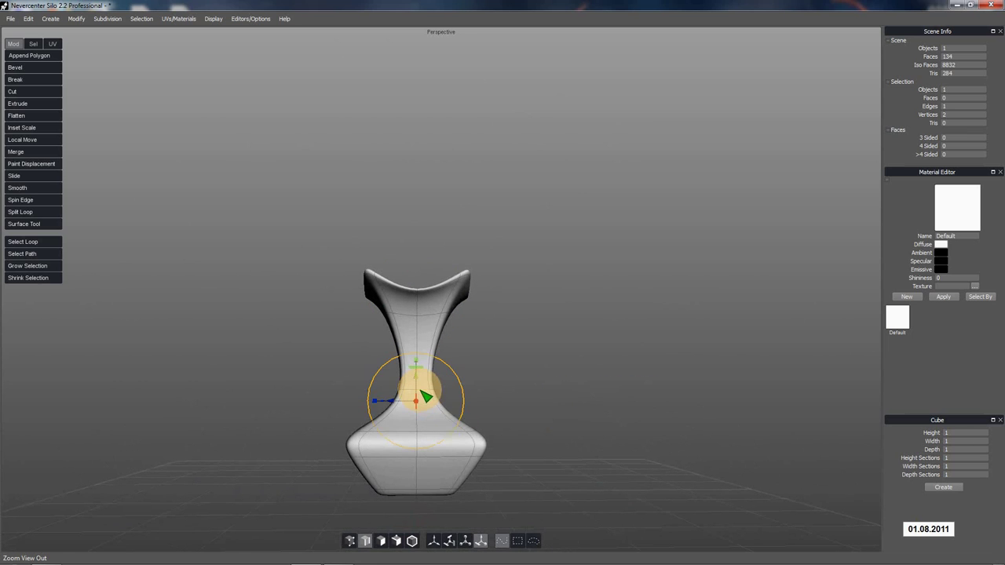
Lift the neck edge loop slightly upward, then deselect and orbit around the vase.
left_click_drag(420, 382, 420, 377)
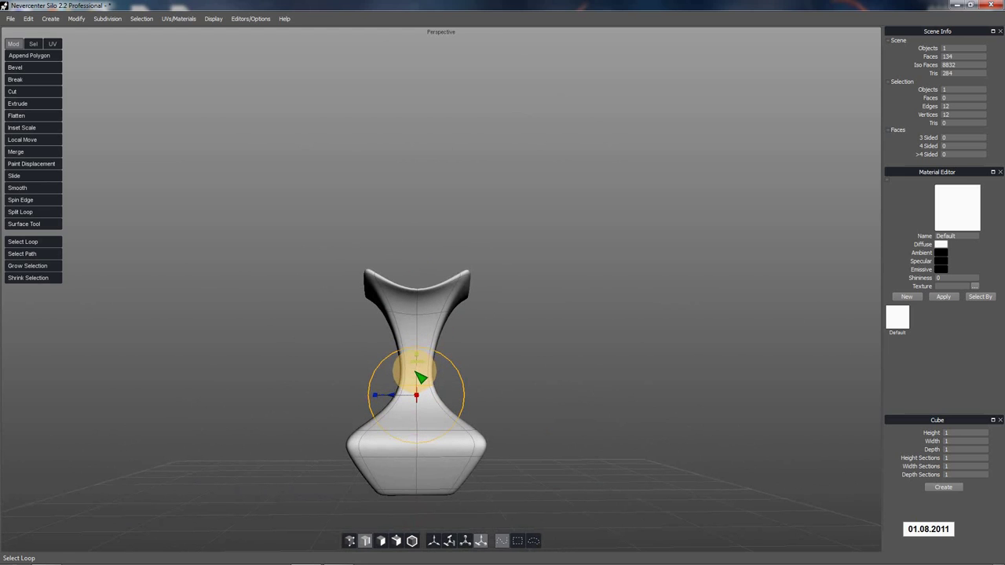
left_click(572, 385)
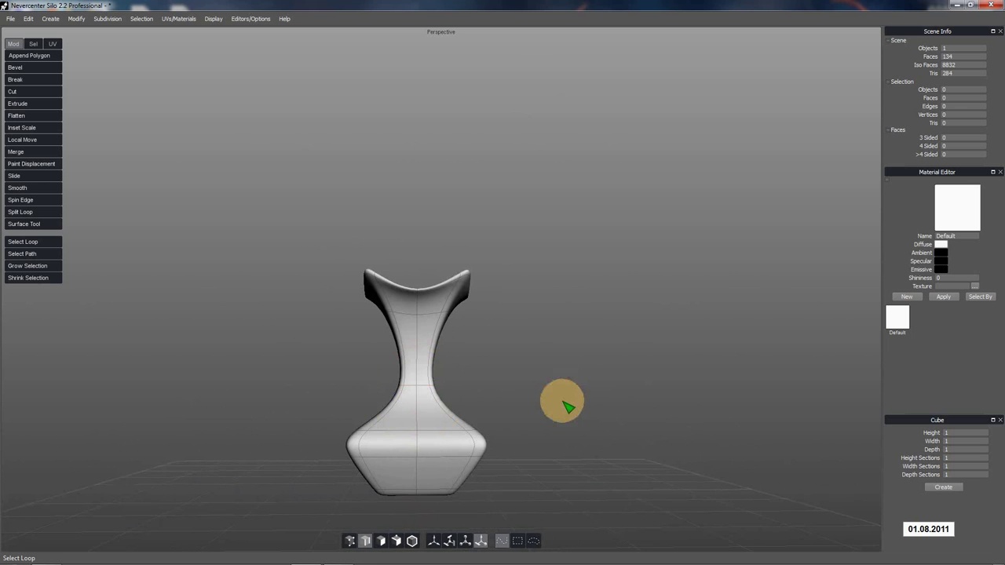
left_click(412, 541)
left_click(534, 467)
middle_click_drag(534, 466, 512, 462)
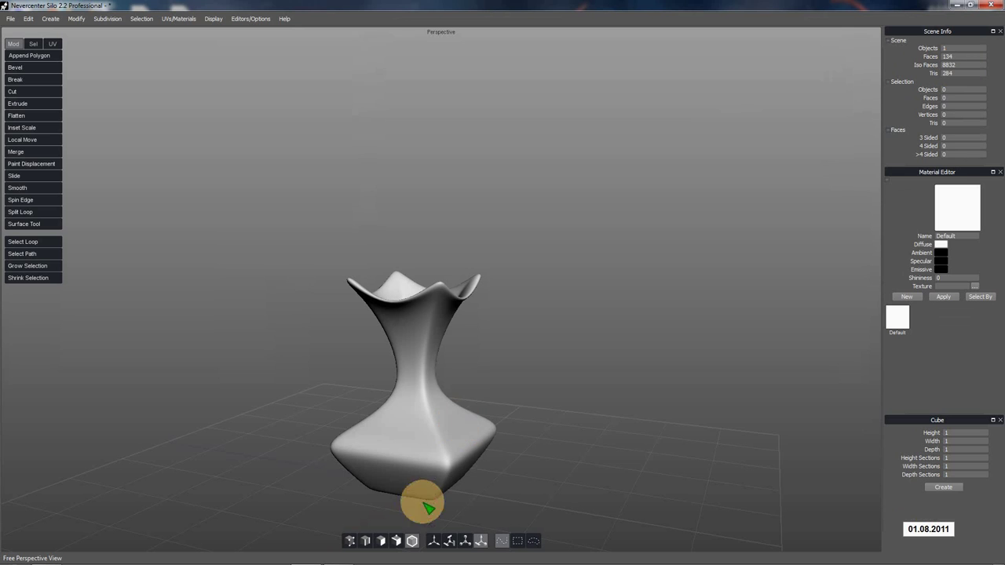
right_click(416, 405)
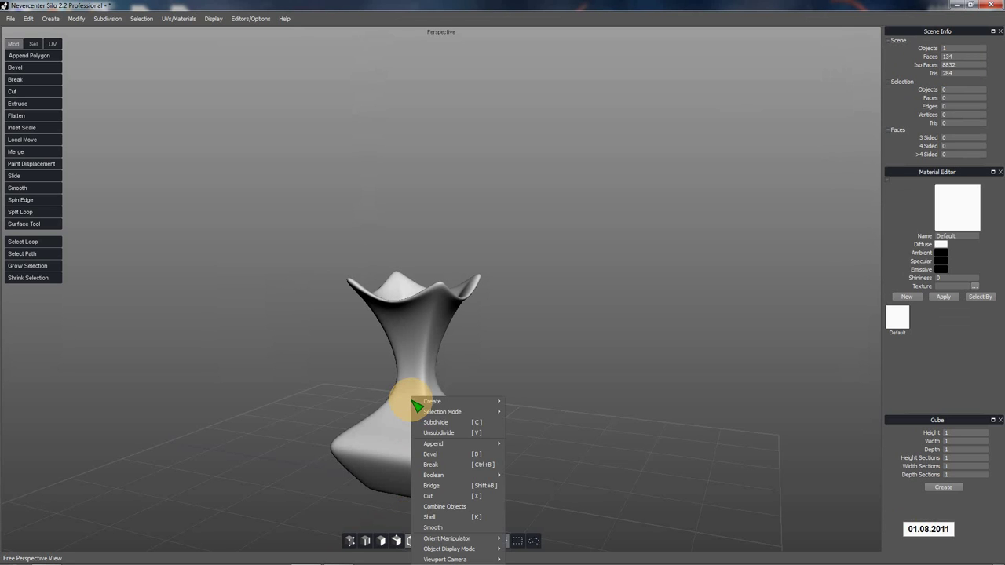
left_click(439, 433)
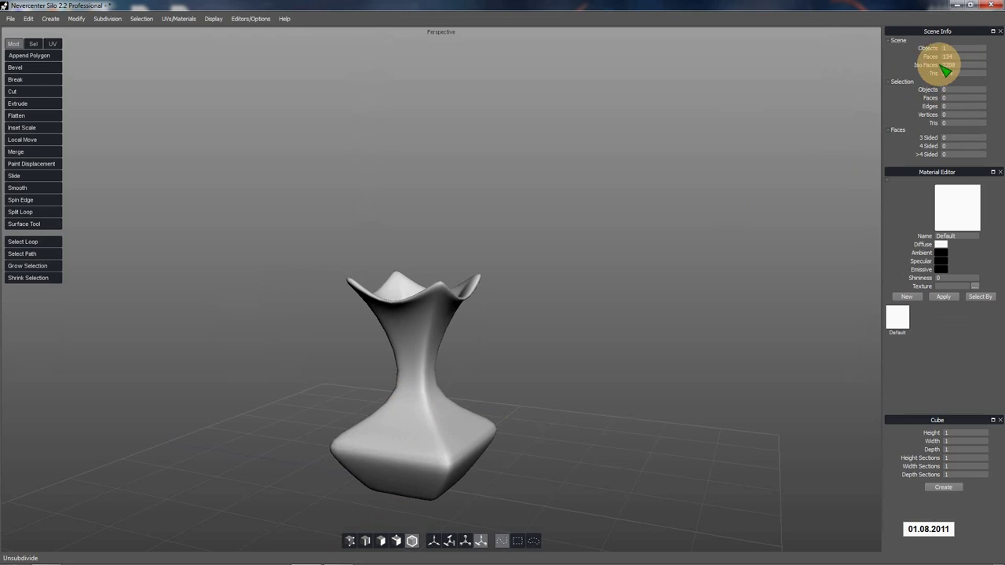
scroll(455, 420, "up", 3)
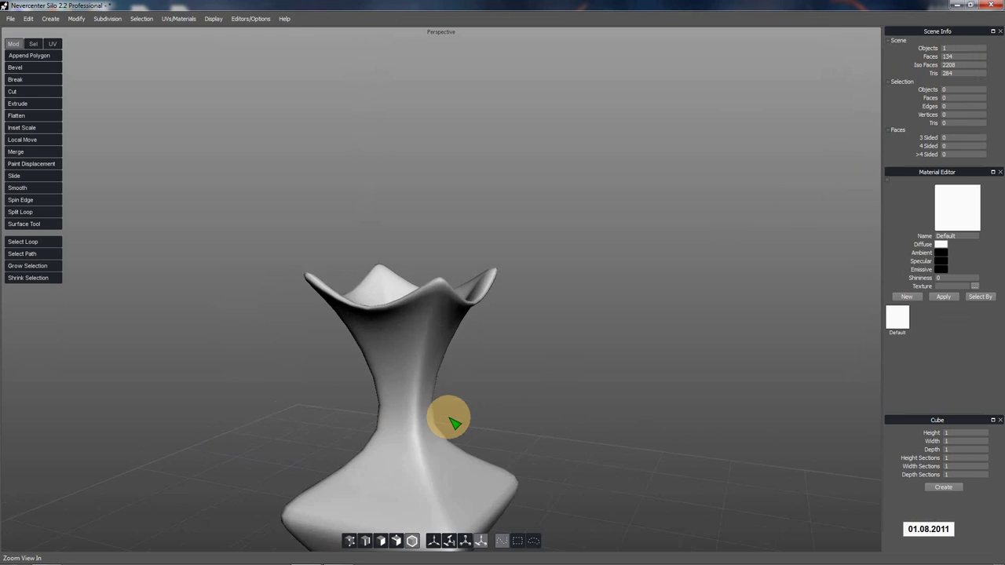
middle_click_drag(454, 423, 455, 312)
left_click(458, 300)
right_click(457, 298)
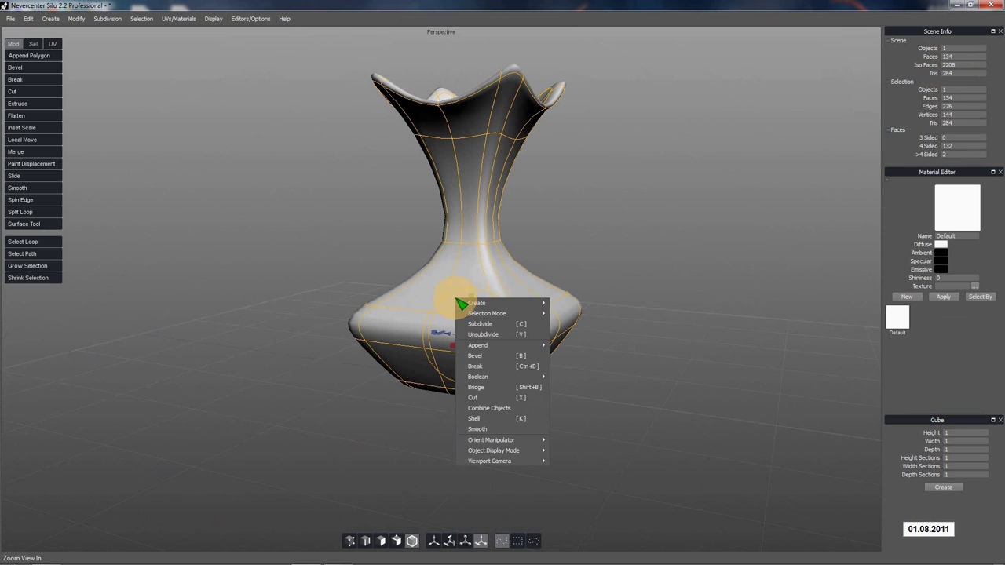
left_click(480, 334)
right_click(465, 274)
left_click(476, 289)
right_click(469, 258)
left_click(492, 295)
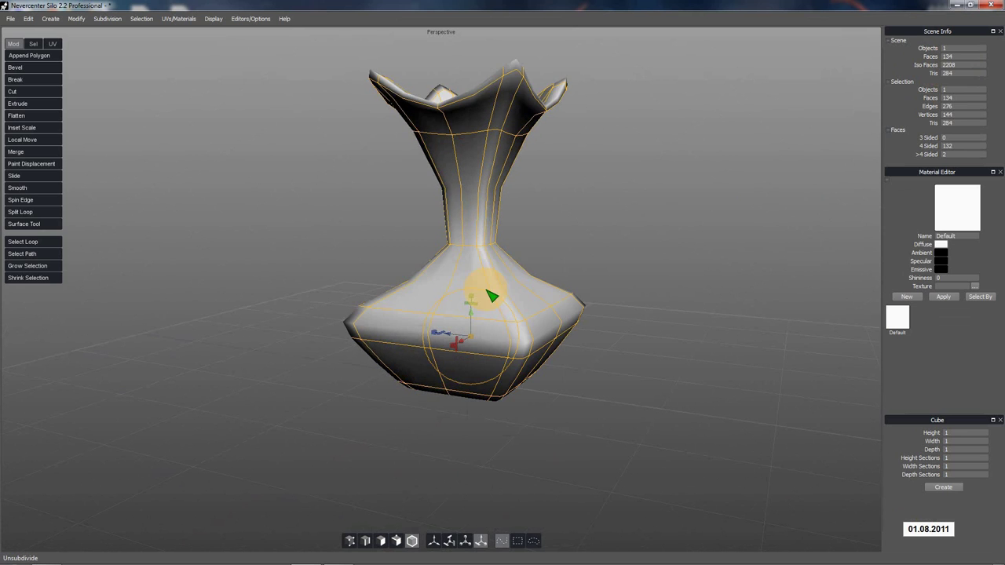
right_click(468, 250)
left_click(480, 269)
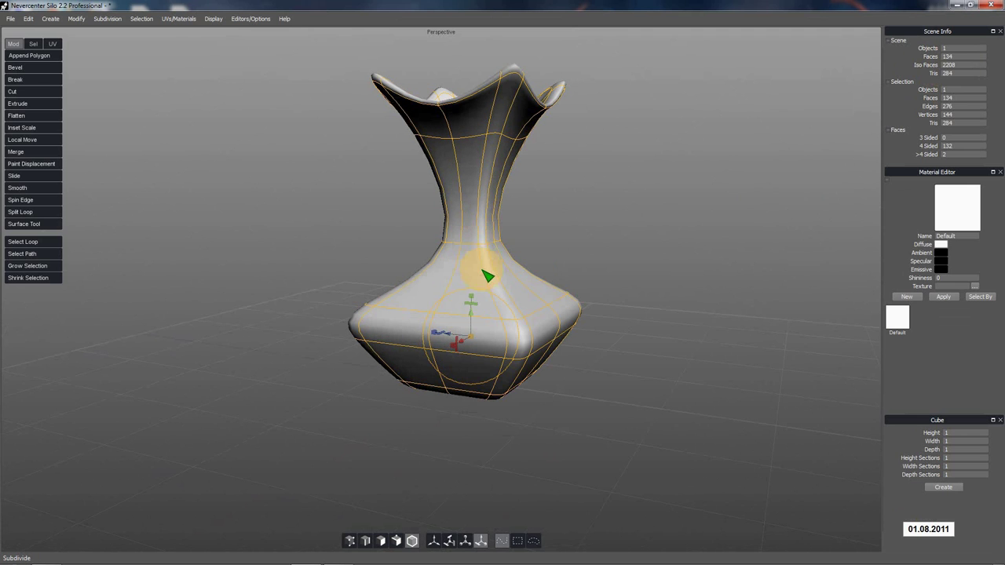
right_click(470, 228)
left_click(482, 249)
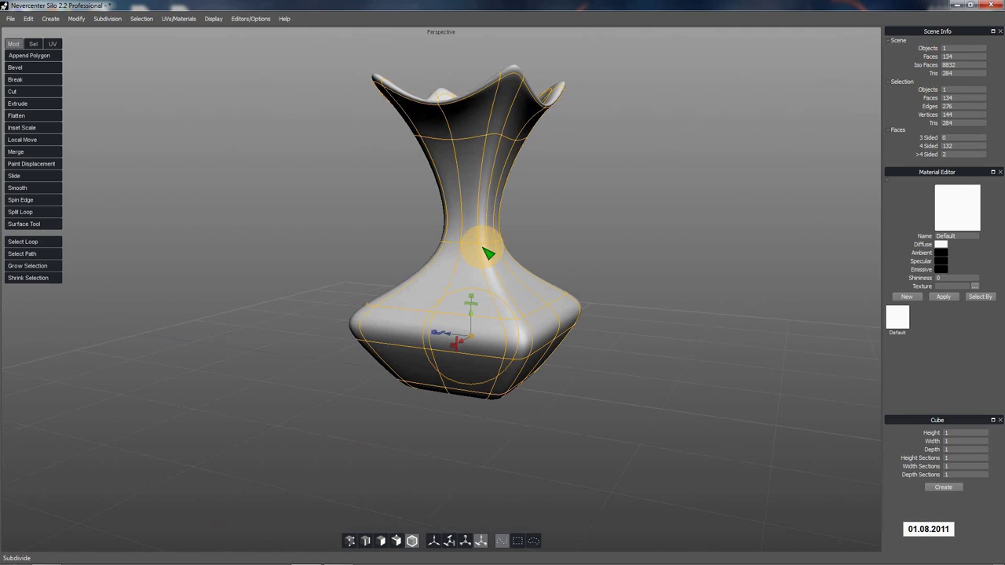
middle_click_drag(500, 294, 433, 407)
left_click(350, 541)
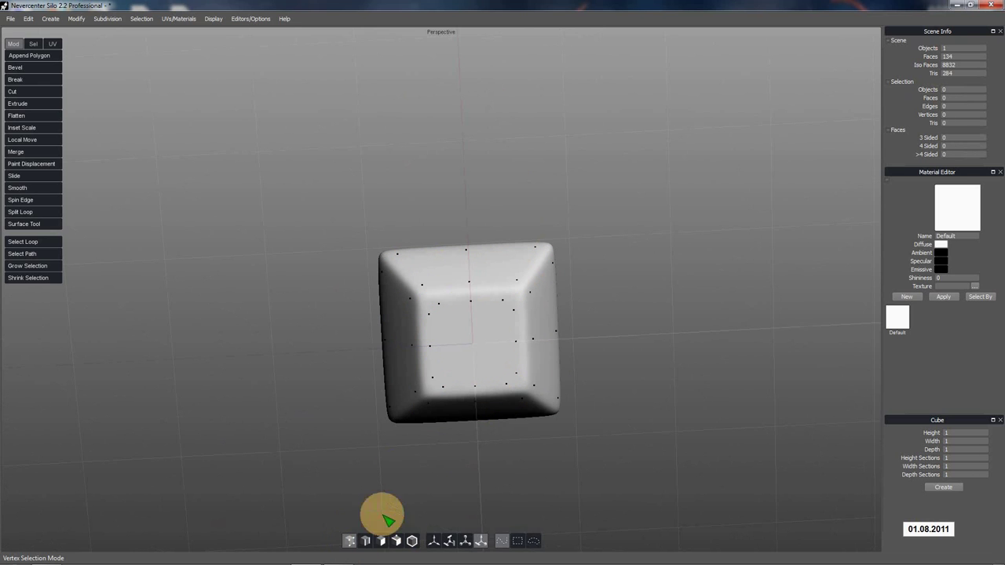
Turn on Show Wireframe for the vase model from its Object Display Mode menu.
left_click(412, 541)
right_click(465, 360)
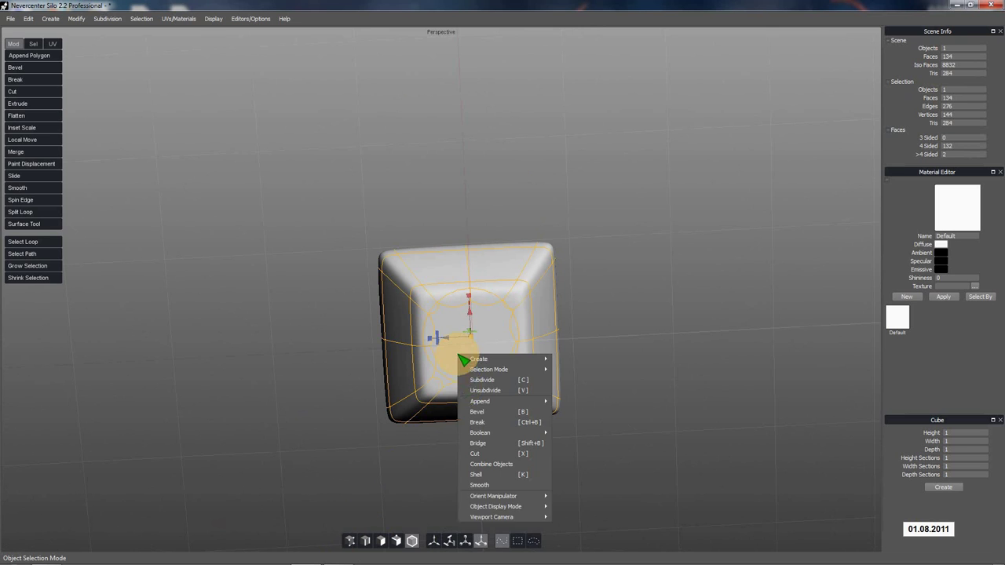
mouse_move(483, 516)
mouse_move(518, 509)
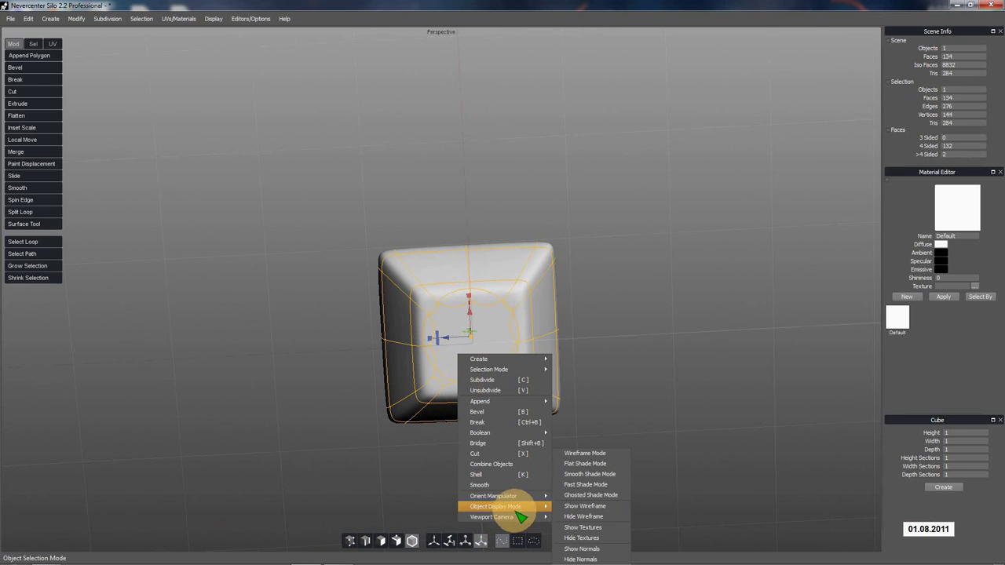
left_click(585, 506)
Cut new edges between vertex pairs across the square base face, reaching 140 faces.
left_click(351, 541)
scroll(448, 478, "up", 3)
middle_click_drag(489, 500, 390, 287)
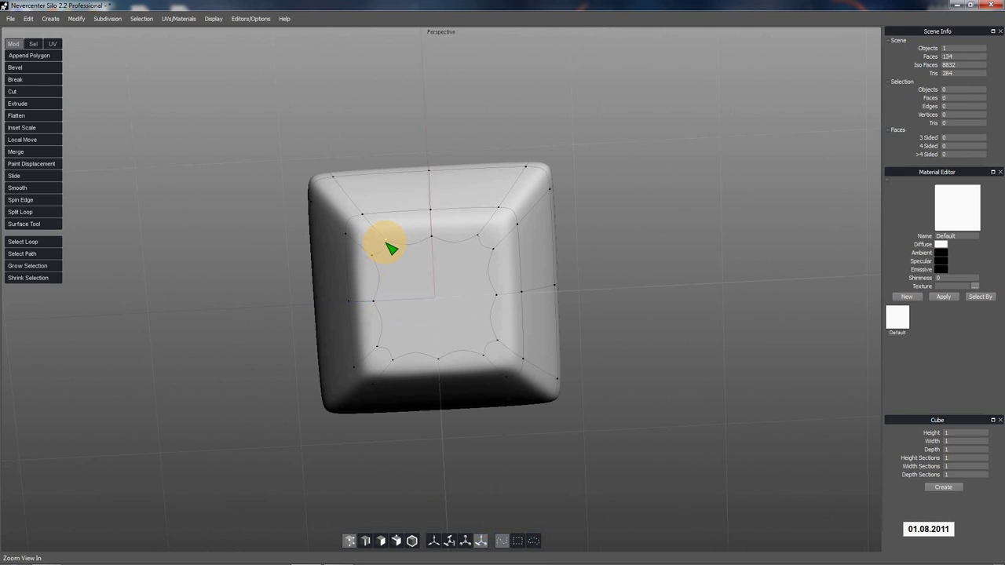
left_click(395, 365, "shift")
key("c")
left_click(481, 281)
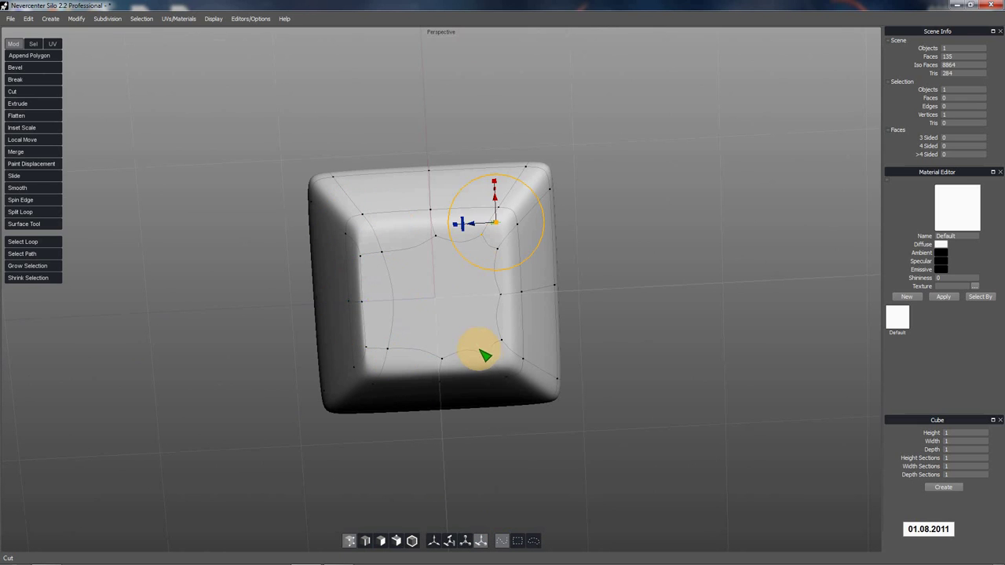
left_click(438, 243)
left_click(440, 351)
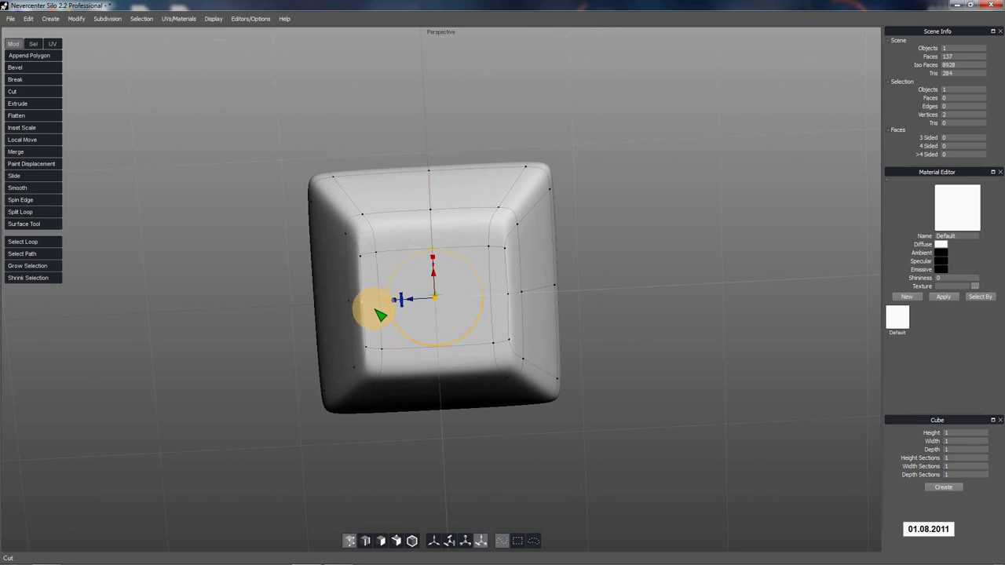
left_click(367, 542)
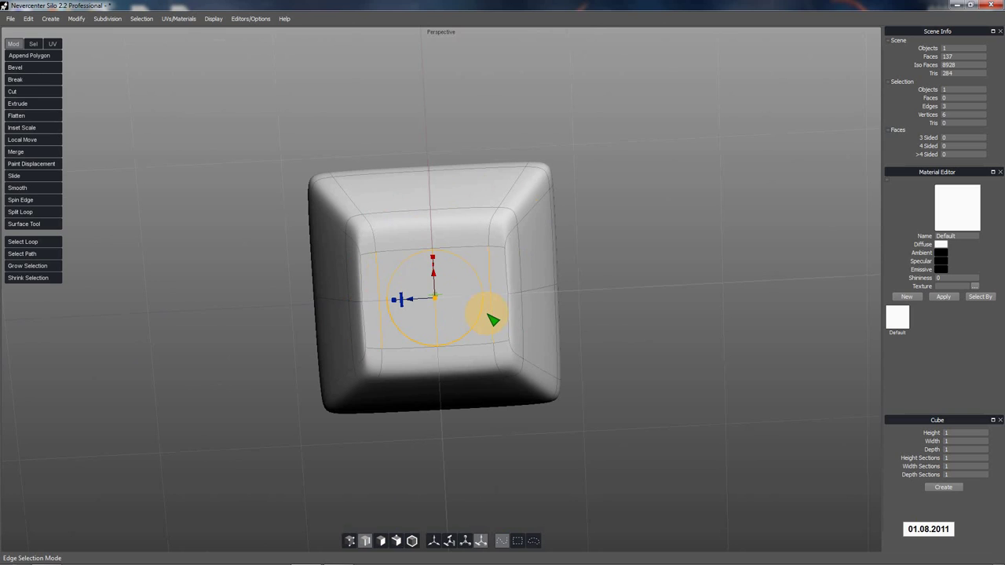
left_click(350, 541)
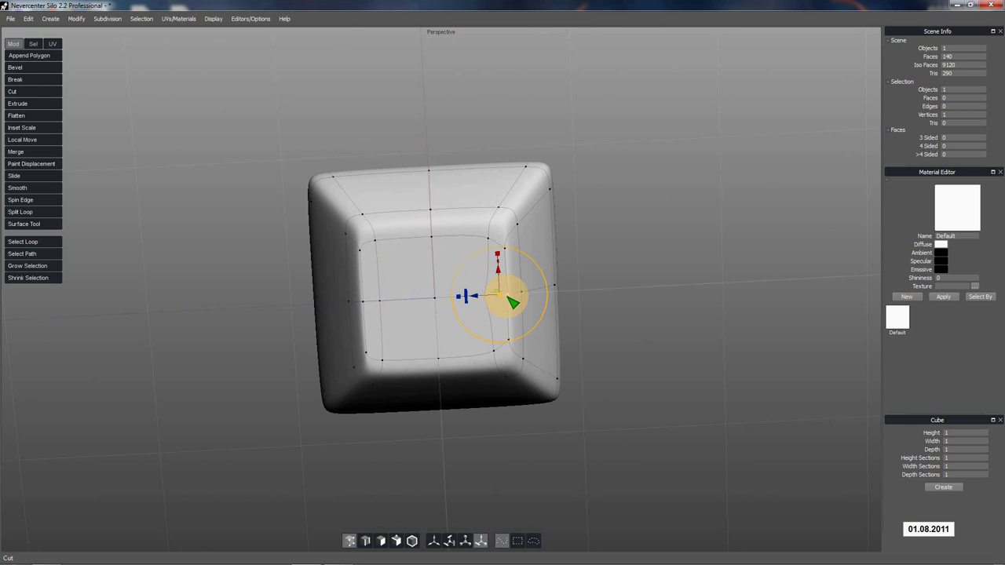
Zoom into the vase's inner bottom face and cut edges down its left and right sides.
left_click(621, 358)
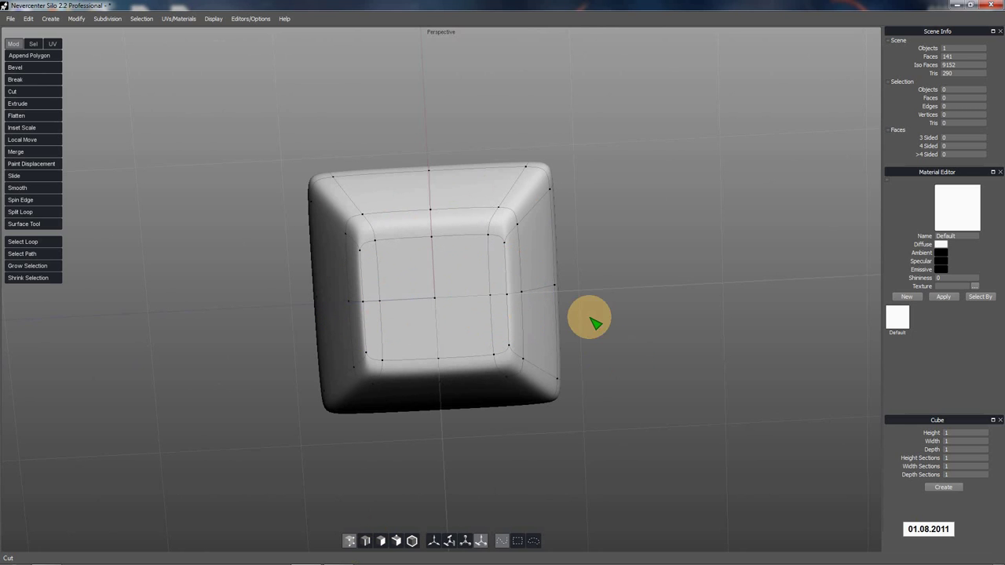
middle_click_drag(588, 319, 591, 429)
scroll(590, 429, "up", 10)
scroll(476, 310, "up", 3)
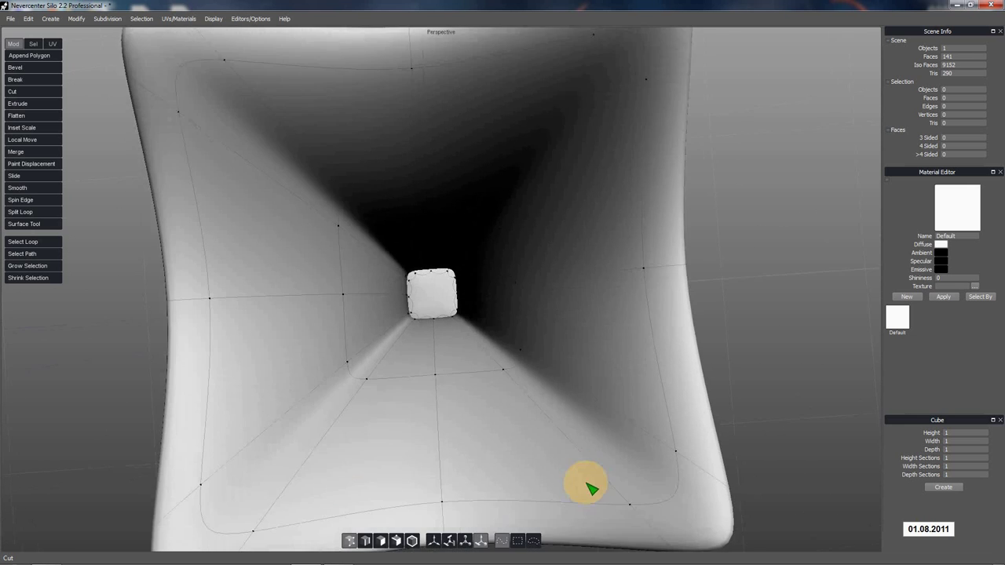
scroll(458, 289, "up", 5)
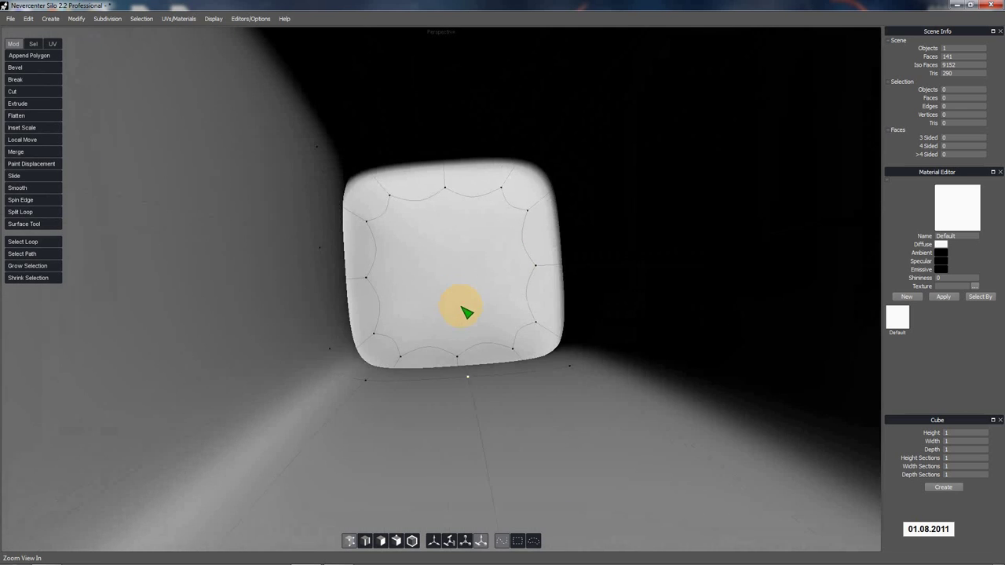
middle_click_drag(466, 312, 447, 327)
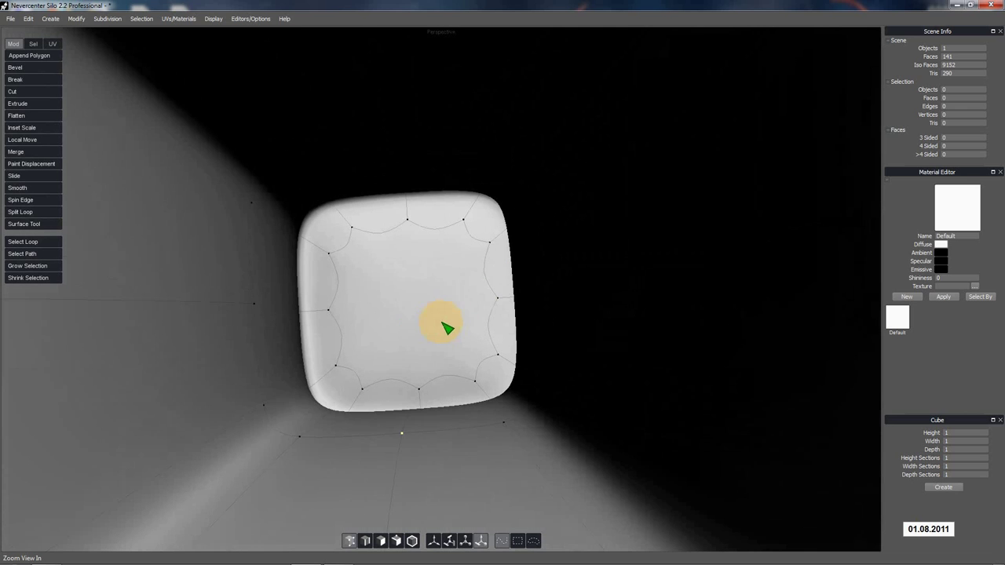
left_click(359, 234)
left_click(365, 387, "shift")
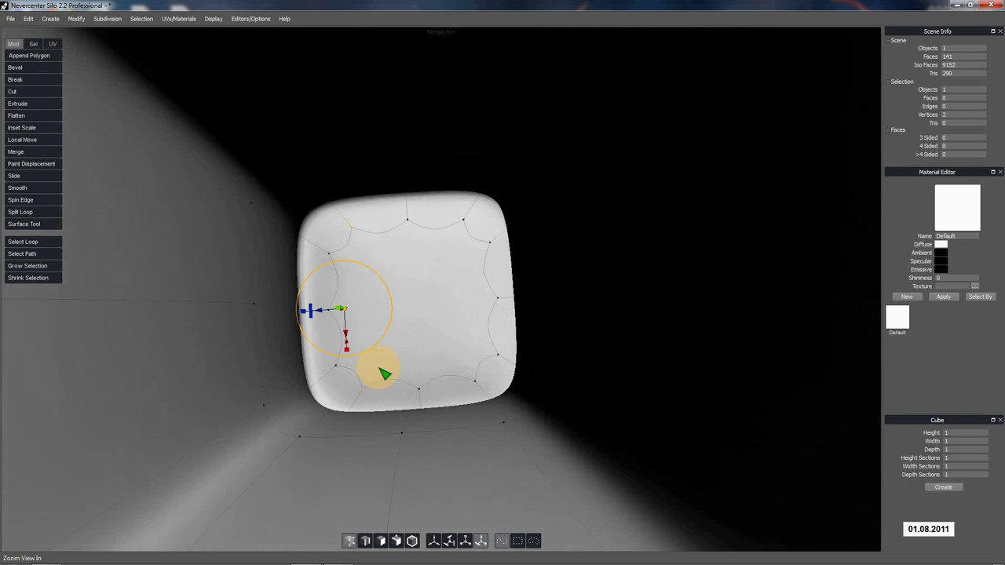
key("c")
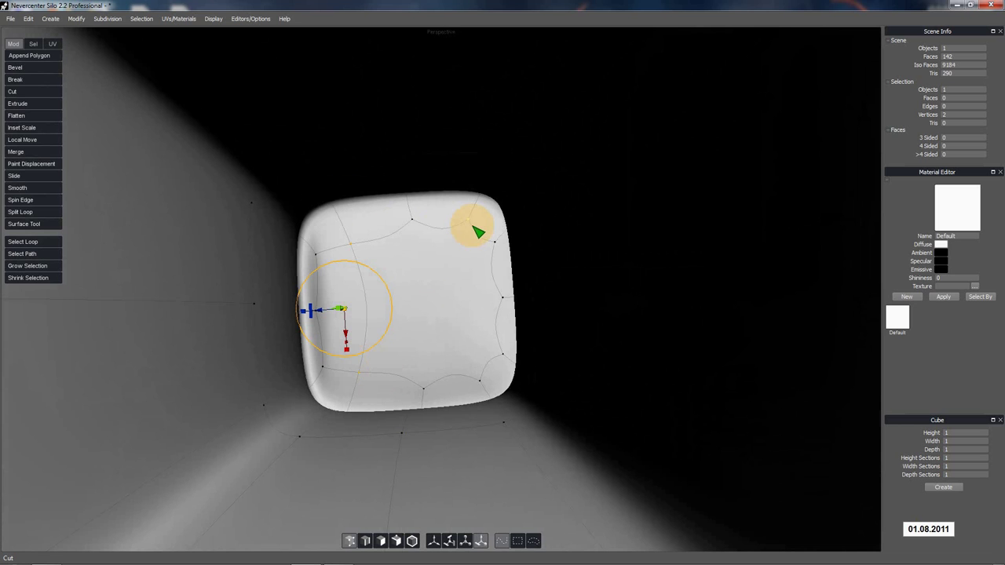
left_click(474, 229)
left_click(482, 386)
left_click(481, 388)
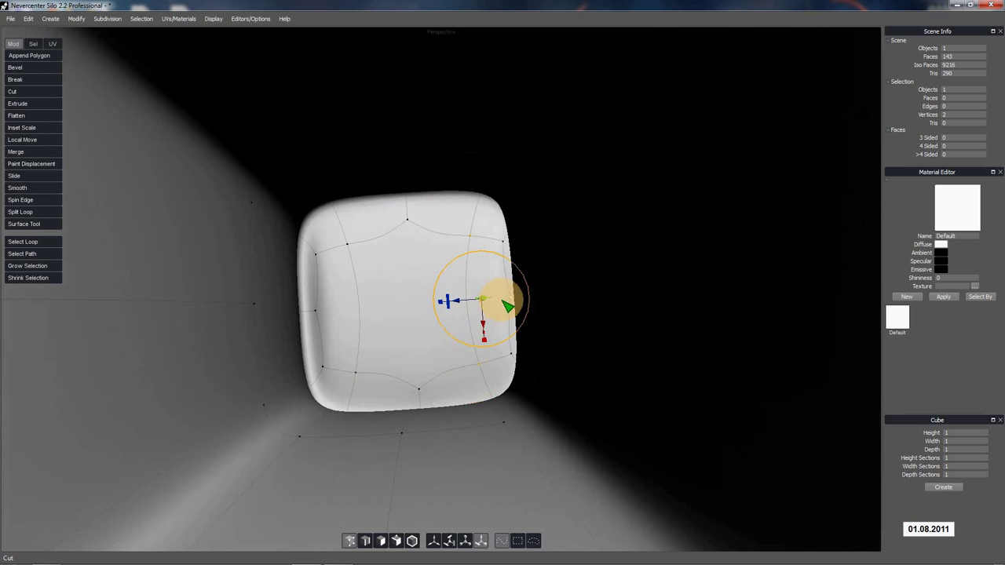
Connect the side edges horizontally and cut another edge across, reaching 148 faces.
left_click(420, 395)
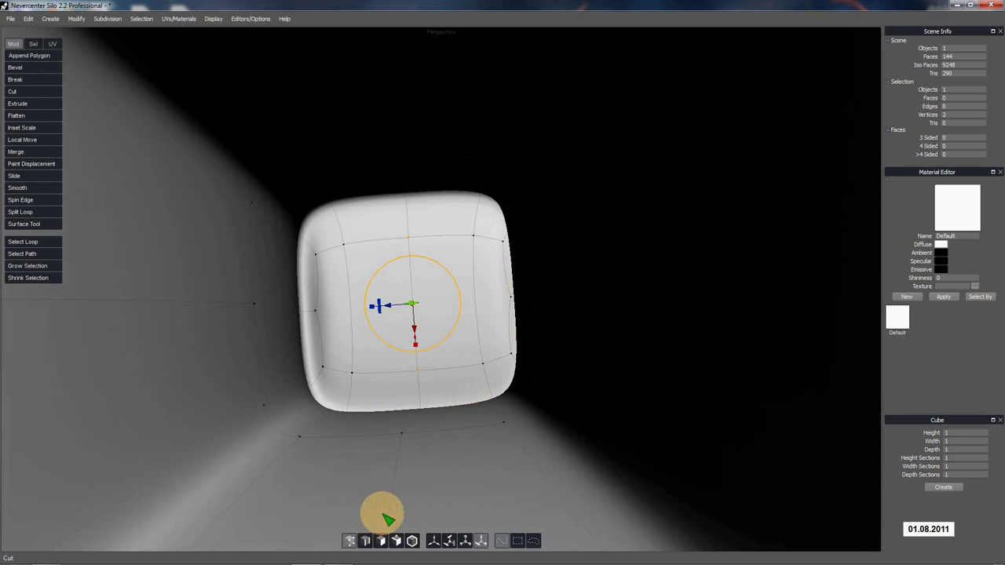
left_click(366, 541)
left_click(356, 330)
left_click(479, 319, "shift")
key("c")
left_click(350, 541)
left_click(344, 309)
key("x")
left_click(482, 300)
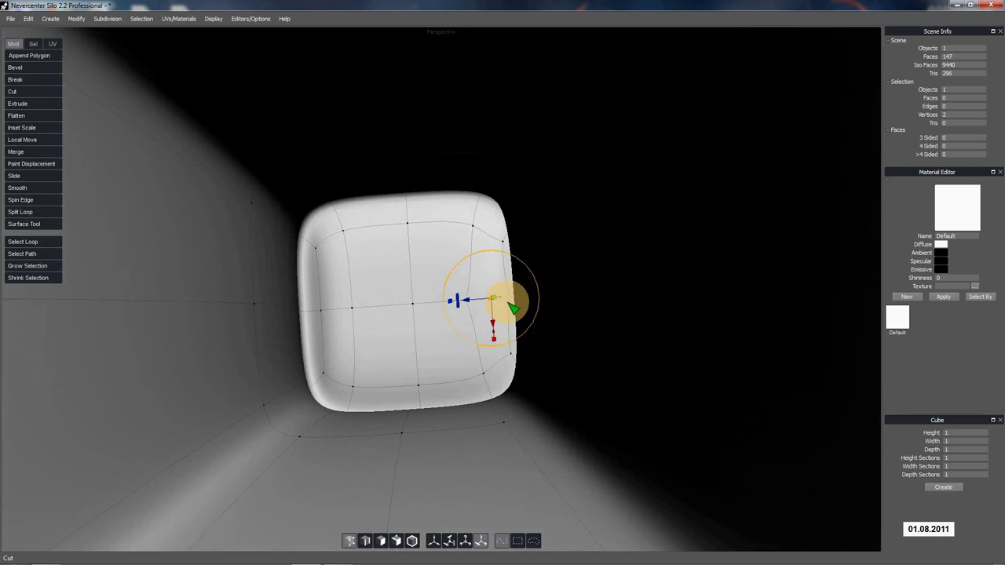
scroll(463, 337, "down", 6)
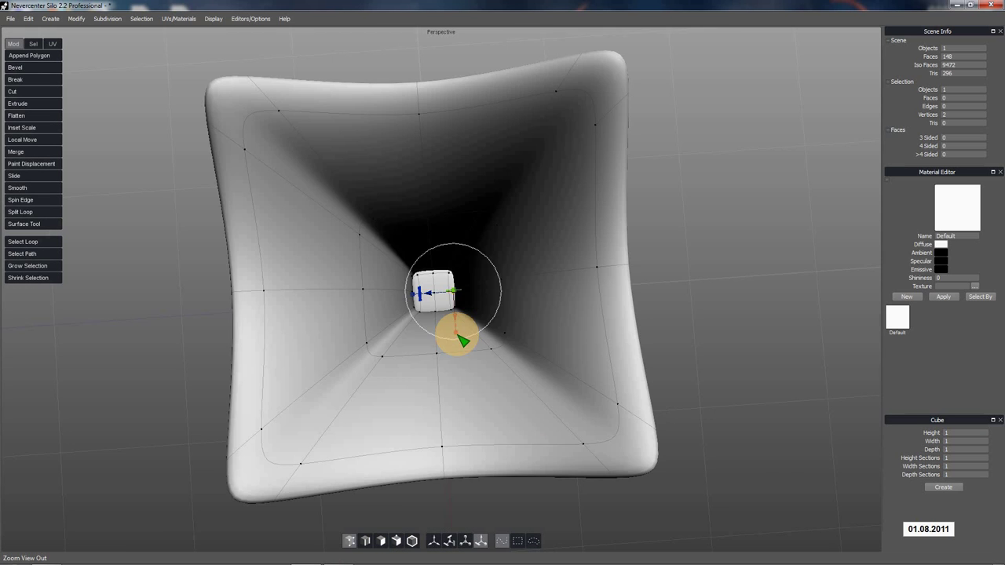
left_click_drag(442, 409, 592, 399, "alt")
Orbit around the vase from several angles, undo a stray vertex move, and select the vase object.
left_click(594, 400)
left_click_drag(581, 467, 588, 461, "alt")
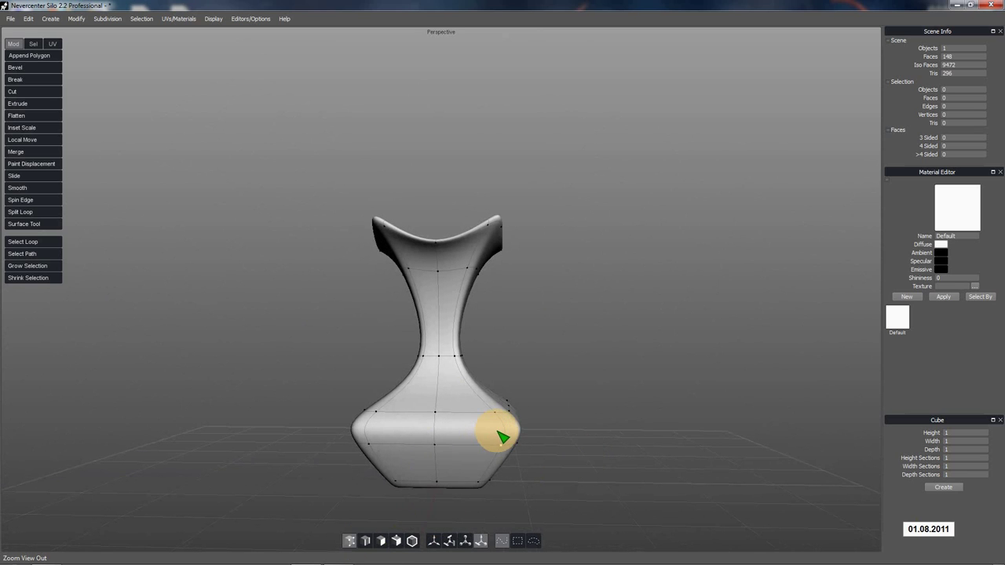
right_click_drag(509, 445, 520, 399)
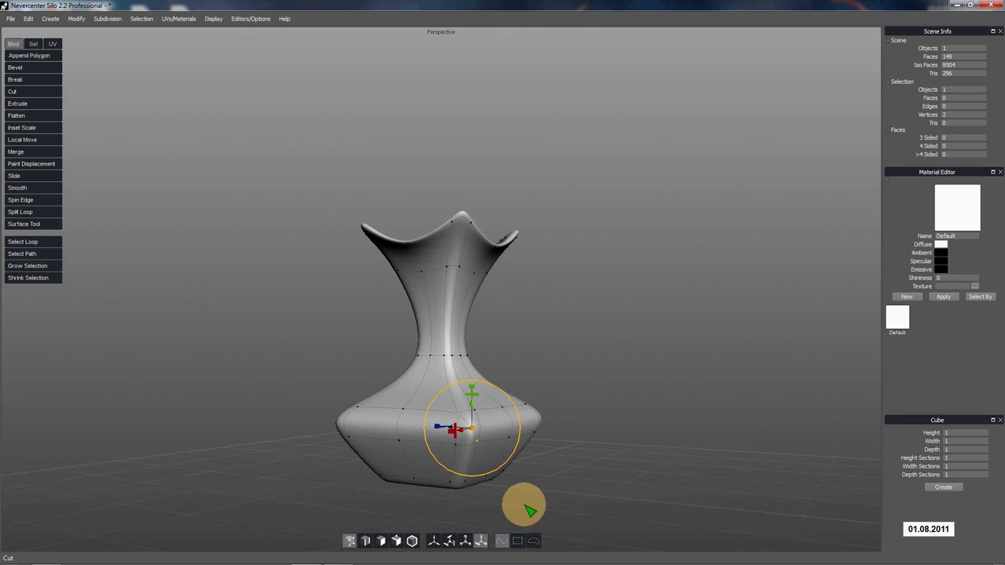
left_click(500, 505)
right_click_drag(501, 505, 477, 458)
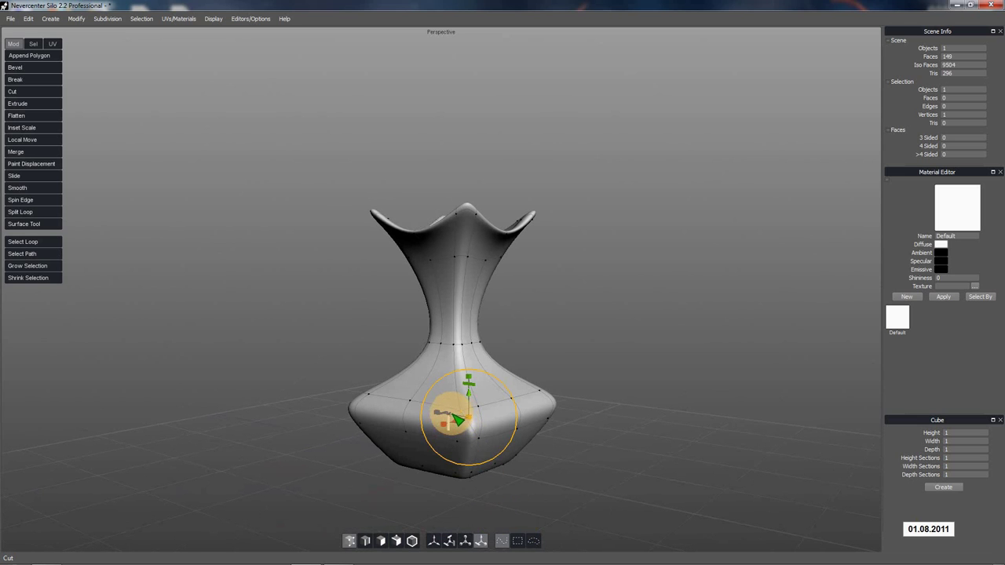
left_click_drag(461, 418, 469, 421)
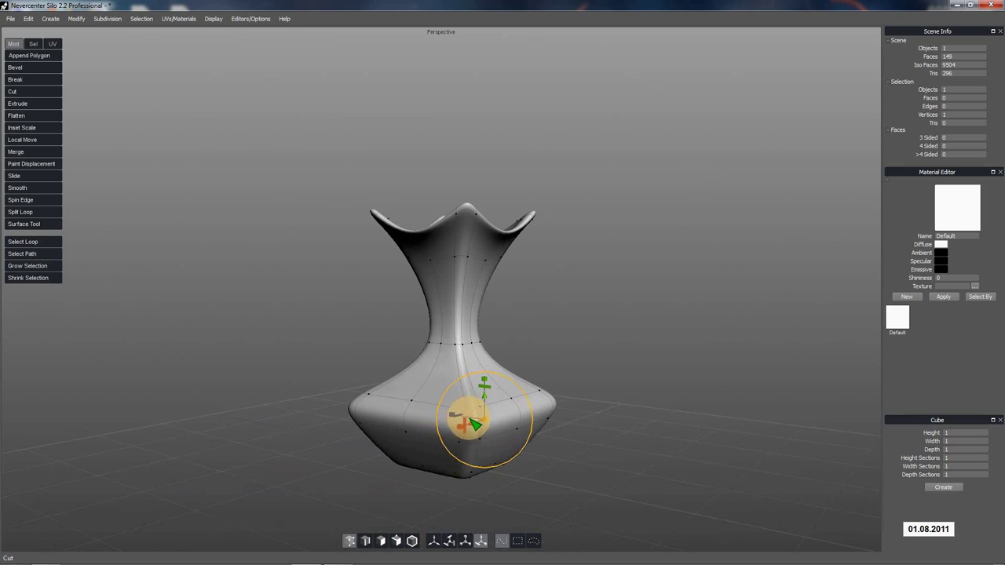
right_click_drag(516, 476, 539, 487)
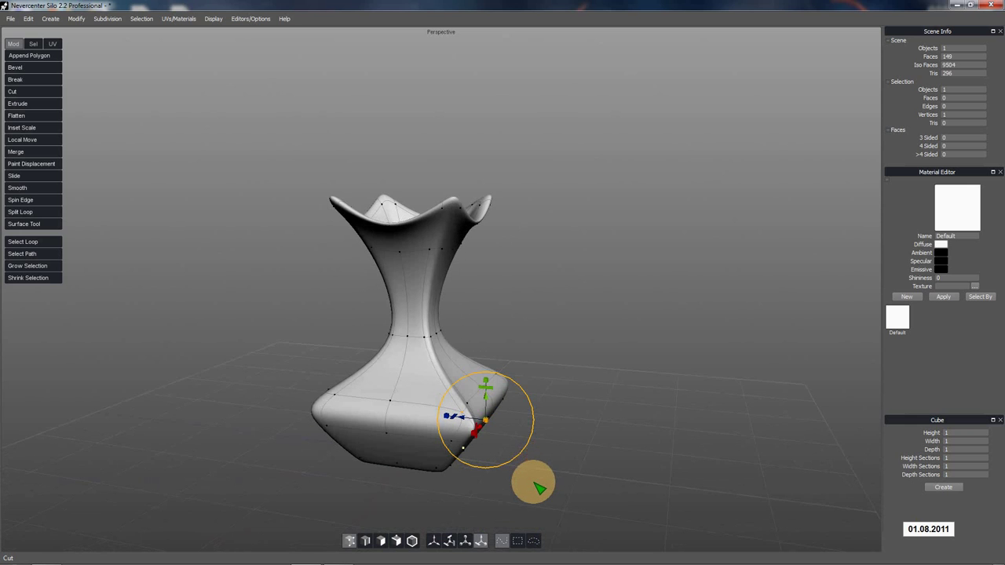
key("ctrl+z")
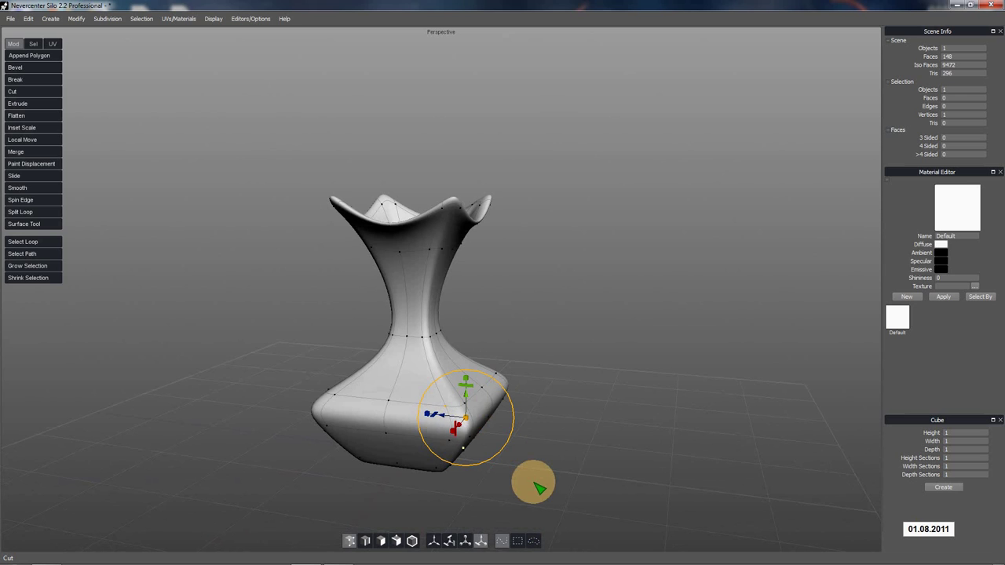
mouse_move(521, 428)
right_mouse_down()
mouse_move(523, 495)
mouse_move(521, 428)
right_mouse_up()
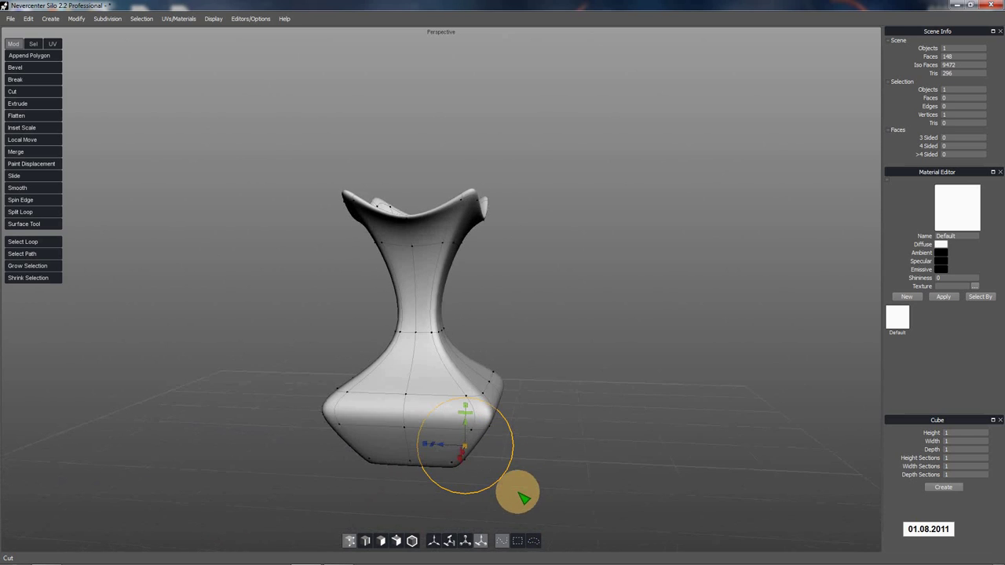
left_click(416, 542)
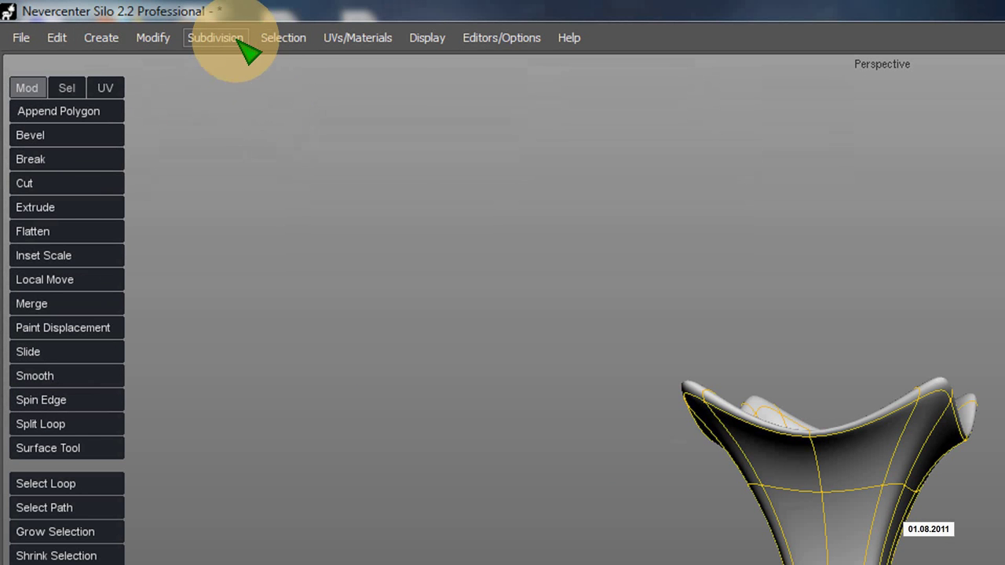
Decline the accidental shortcut reassignment and deselect the vase.
left_click(117, 19)
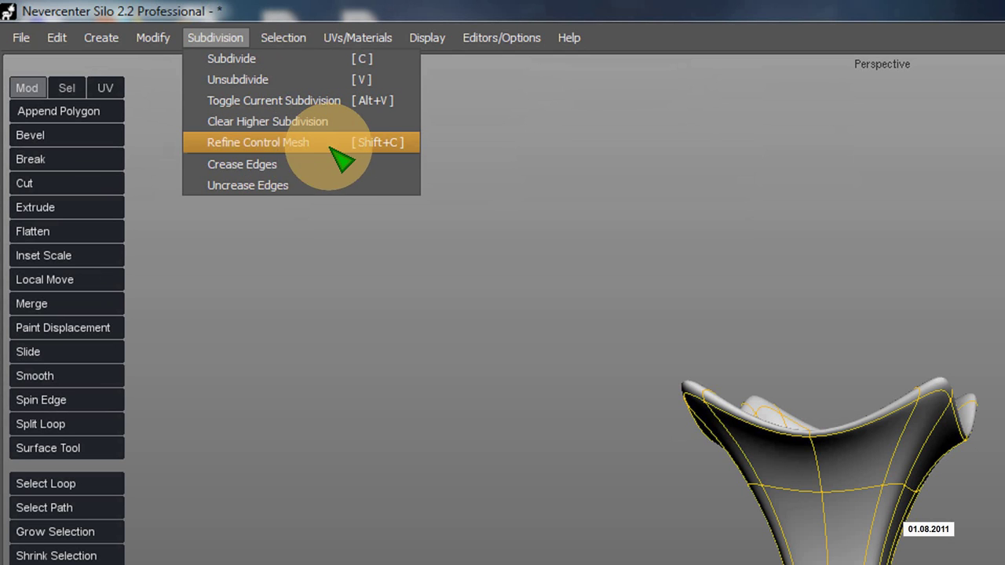
key("p")
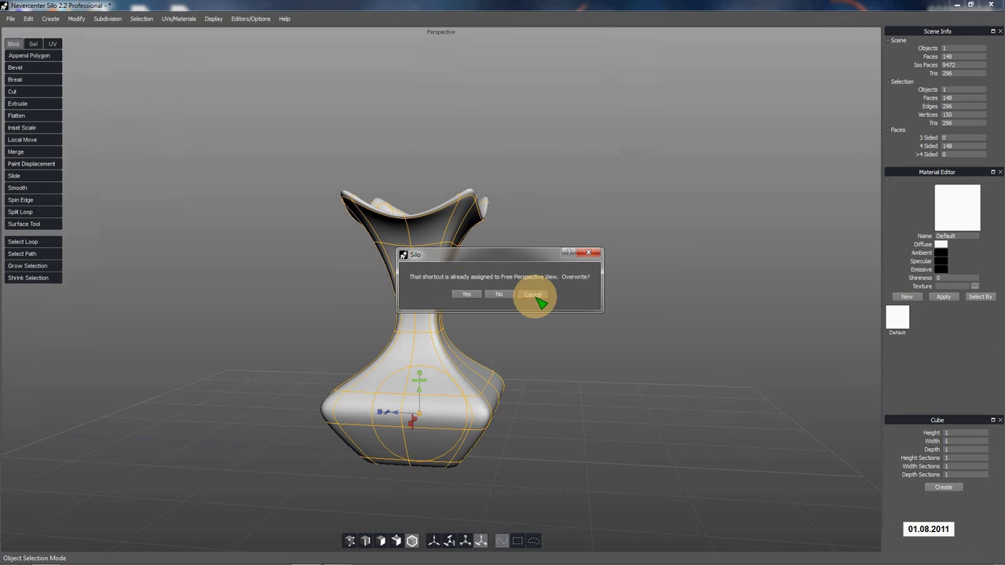
left_click(534, 295)
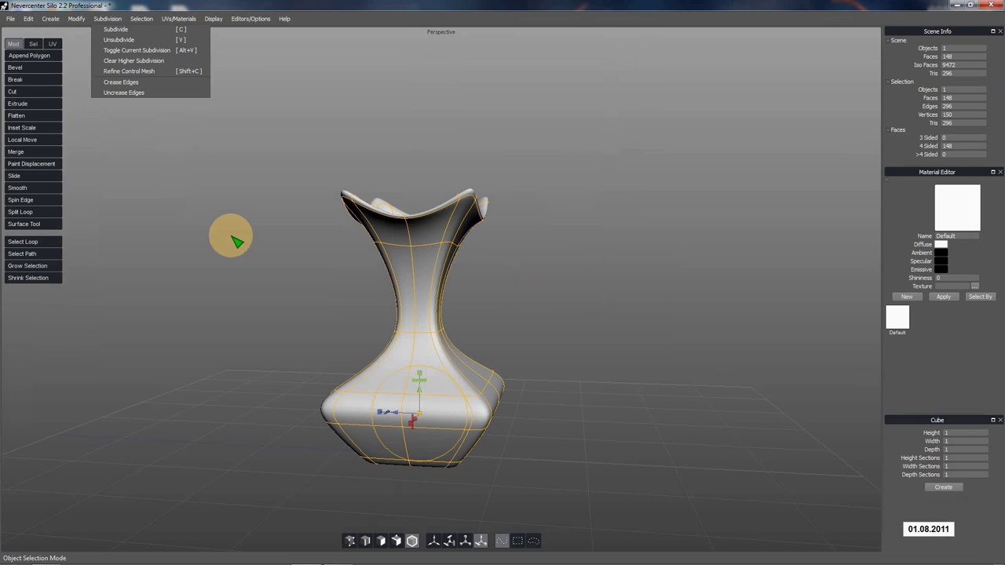
left_click(231, 234)
Save the scene as Vase.sia (Silo Ascii) in Desktop > Silo Vase Tutorial.
left_click(11, 19)
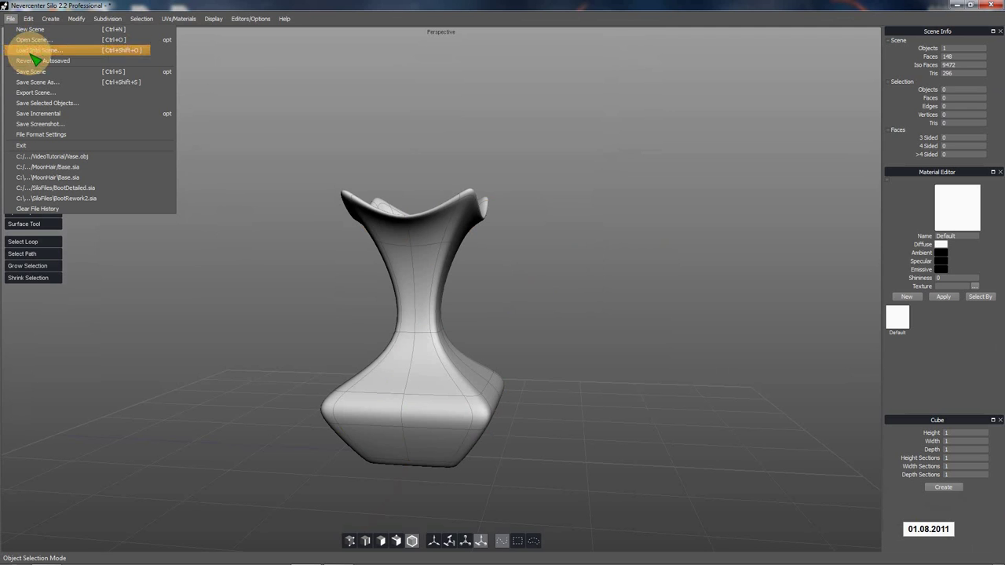
left_click(40, 83)
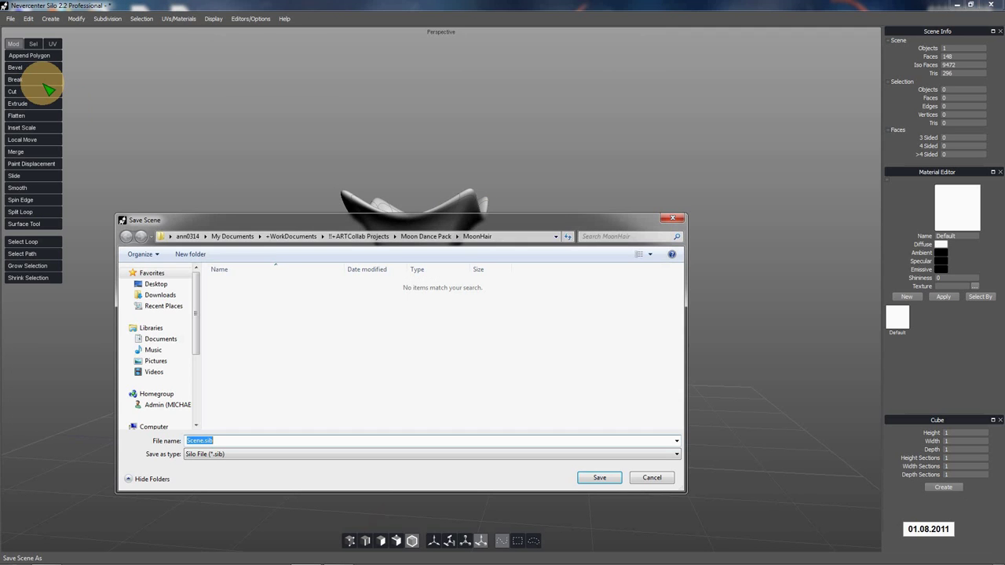
left_click(157, 285)
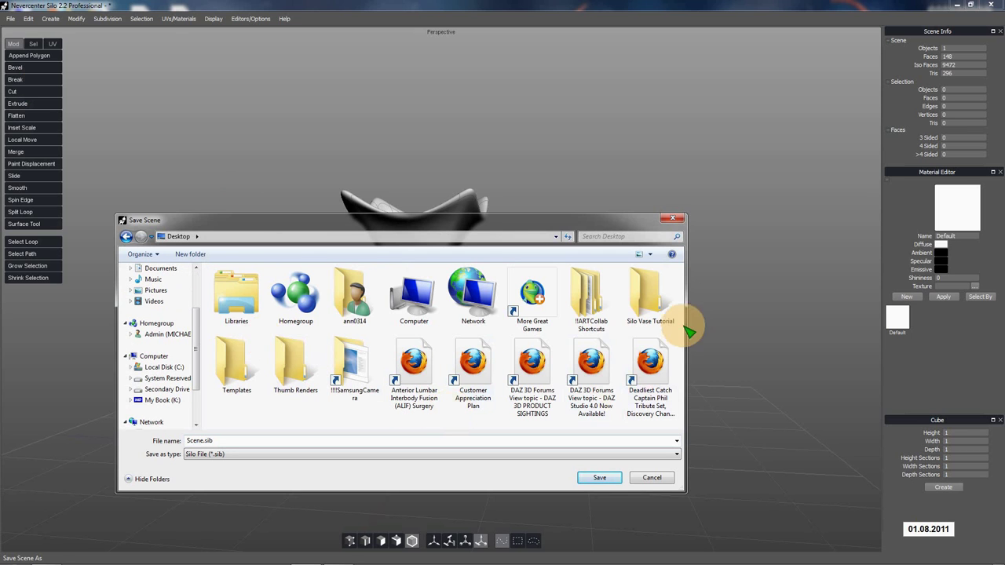
left_click(652, 303)
double_click(651, 303)
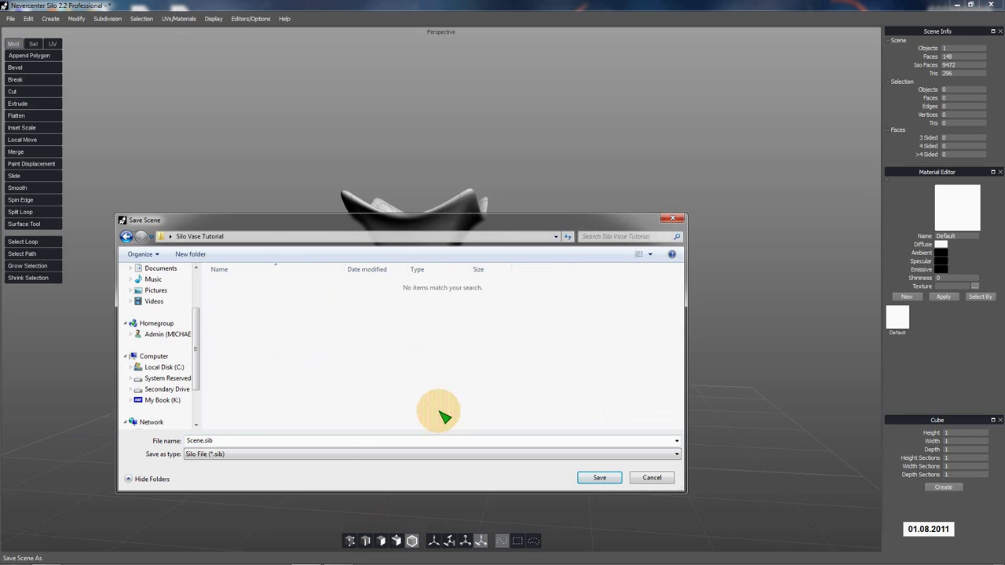
left_click(224, 454)
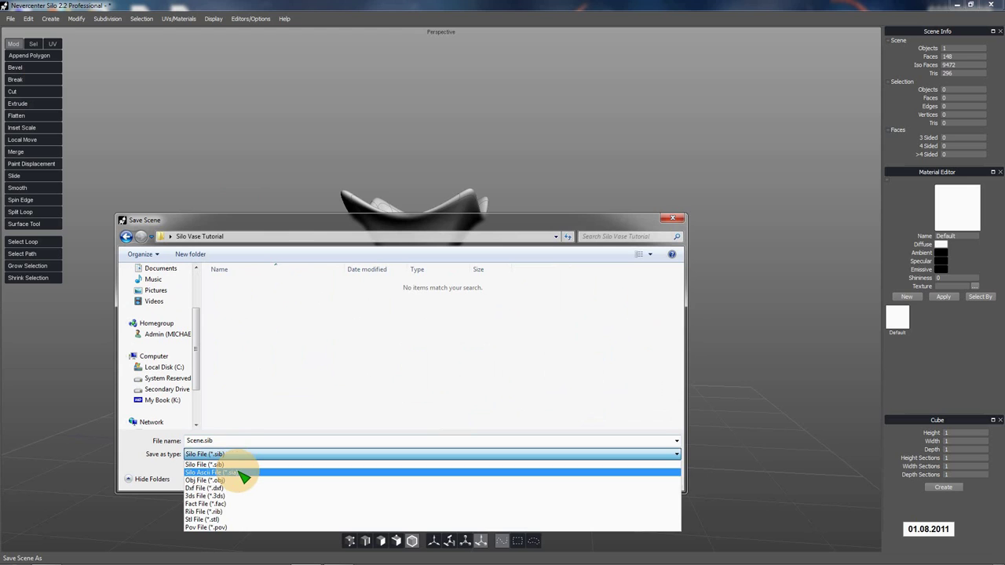
left_click(244, 473)
double_click(223, 443)
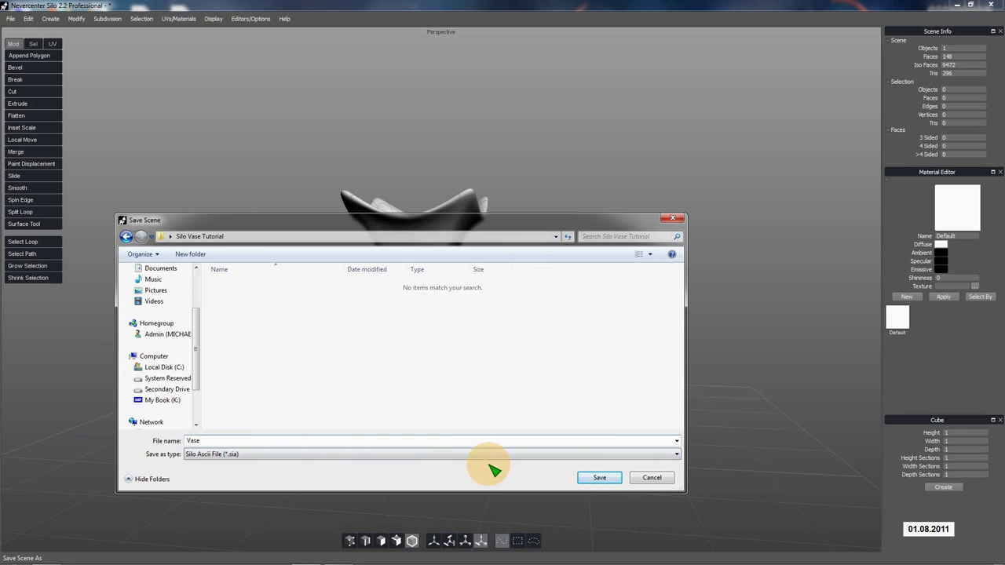
left_click(588, 481)
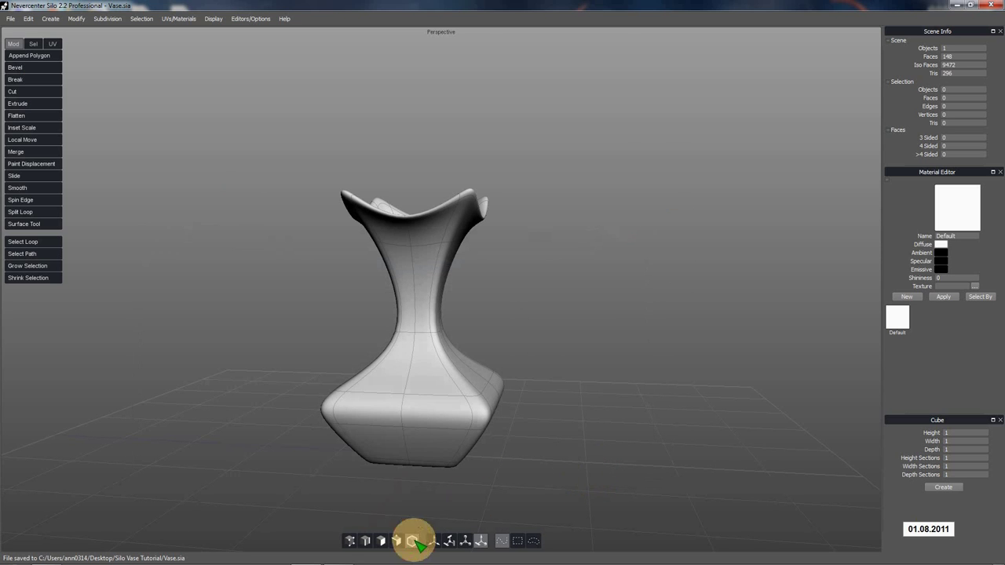
Save a copy of the scene as VaseFinal.sia in Silo Ascii format.
left_click(11, 19)
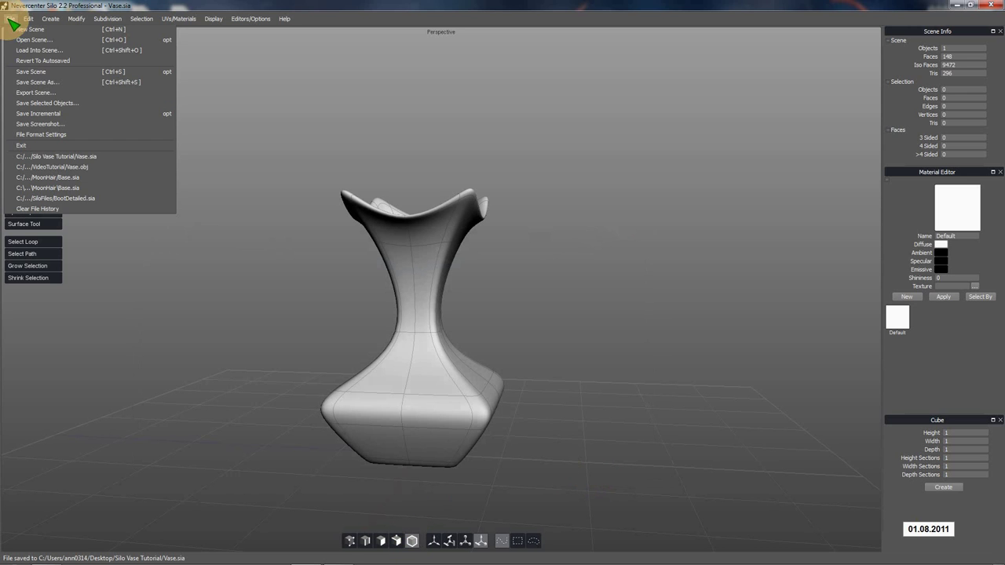
left_click(41, 82)
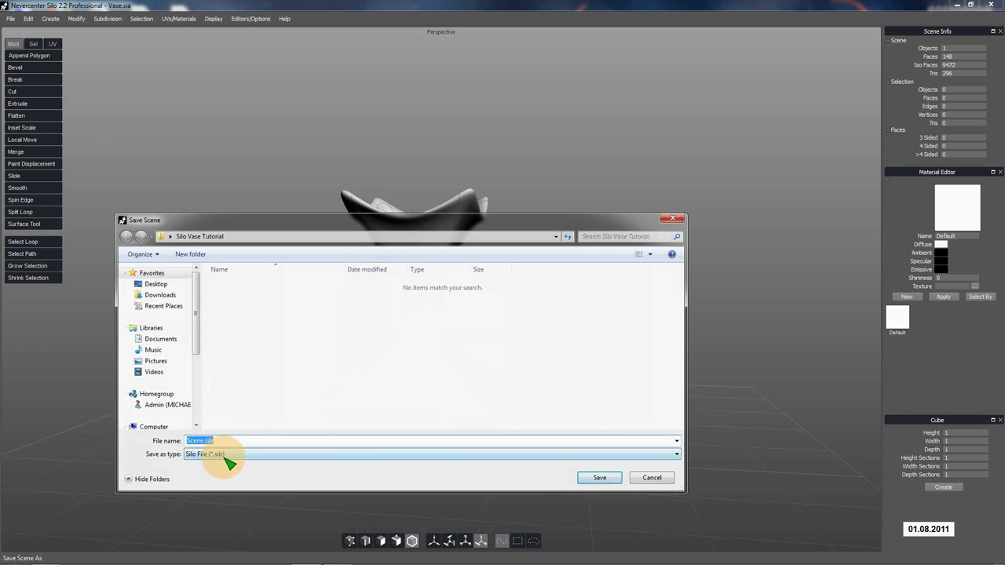
left_click(228, 454)
left_click(231, 473)
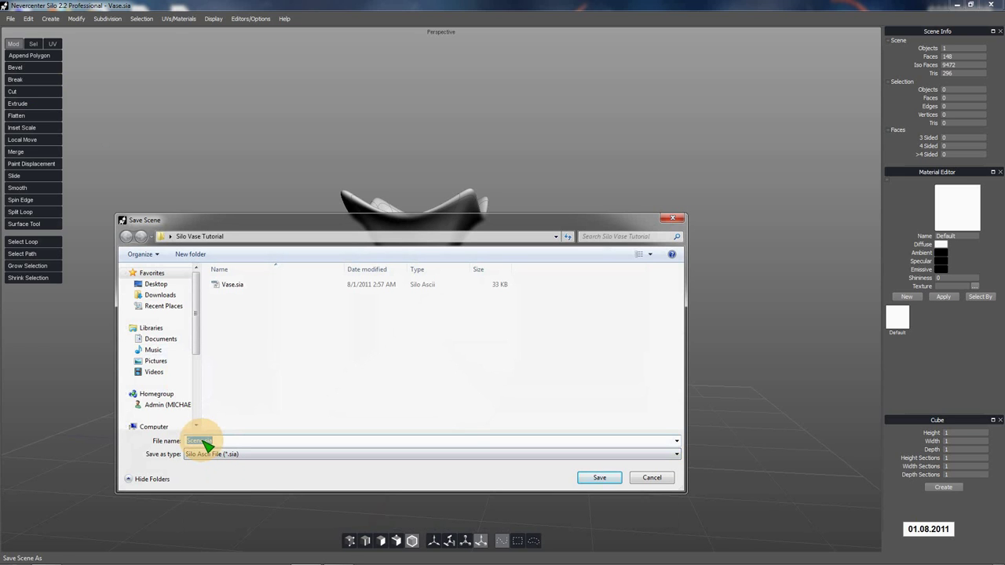
type("Vase")
key("Escape")
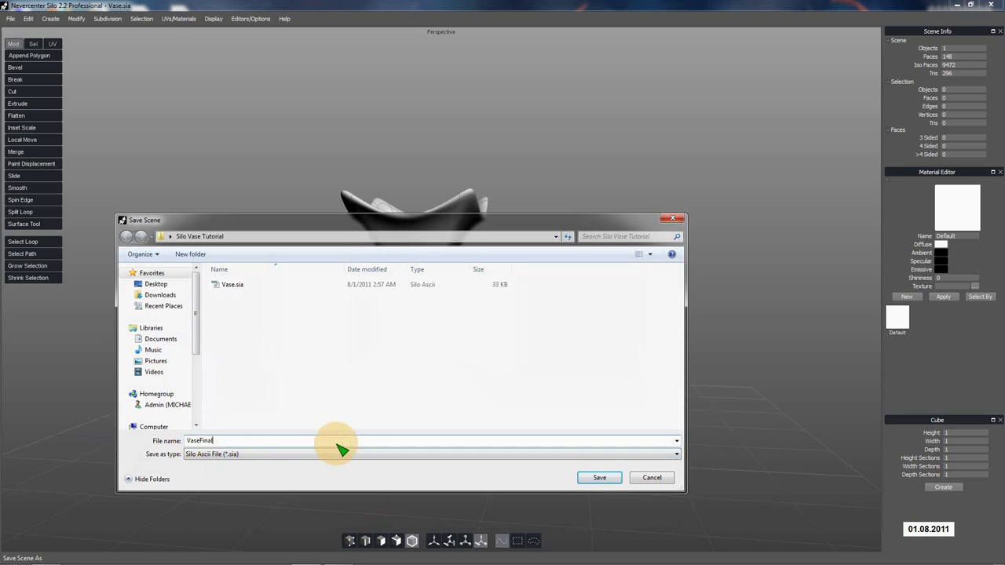
left_click(600, 479)
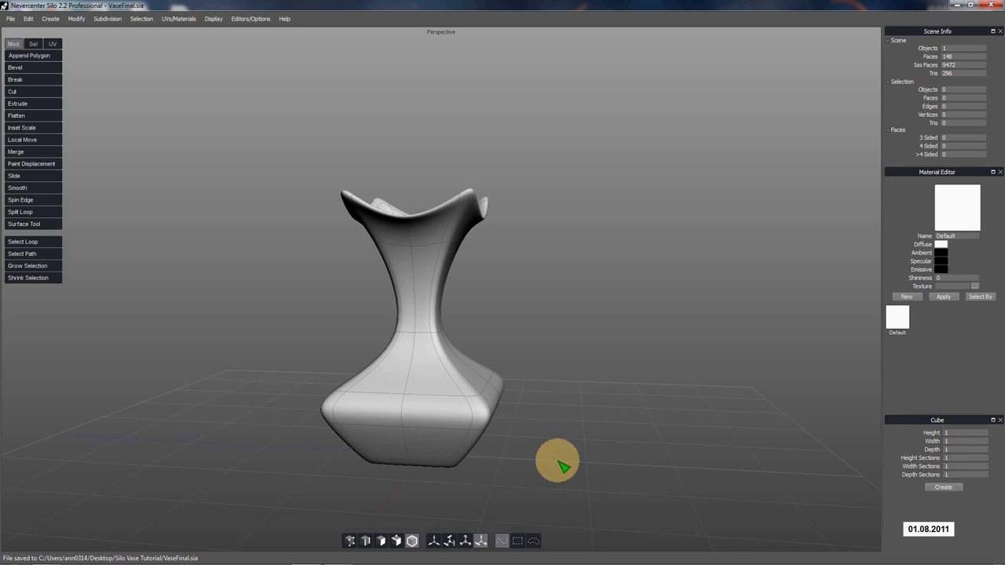
Apply Subdivision > Refine Control Mesh to the vase, giving 9472 faces.
left_click(412, 426)
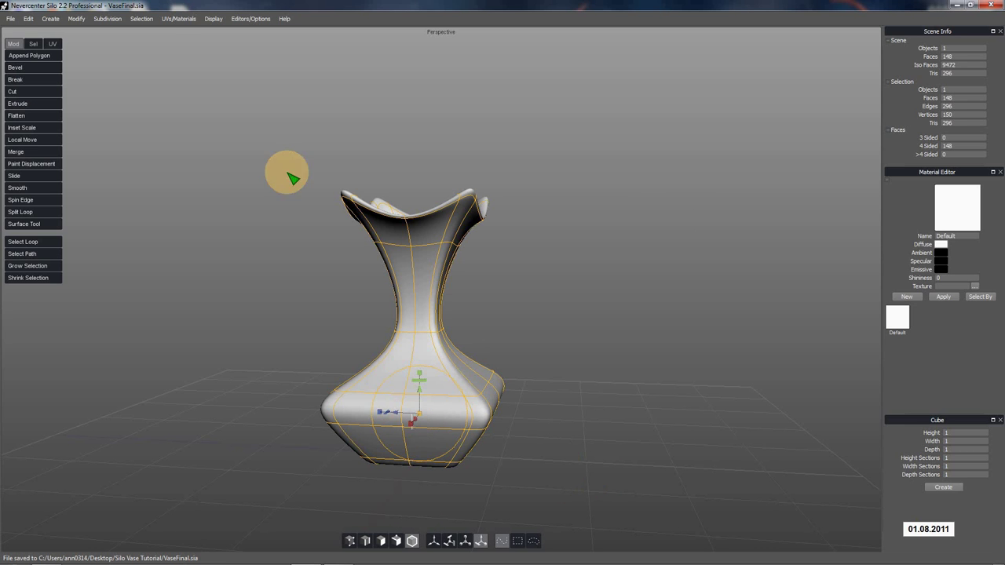
left_click(142, 28)
mouse_move(114, 23)
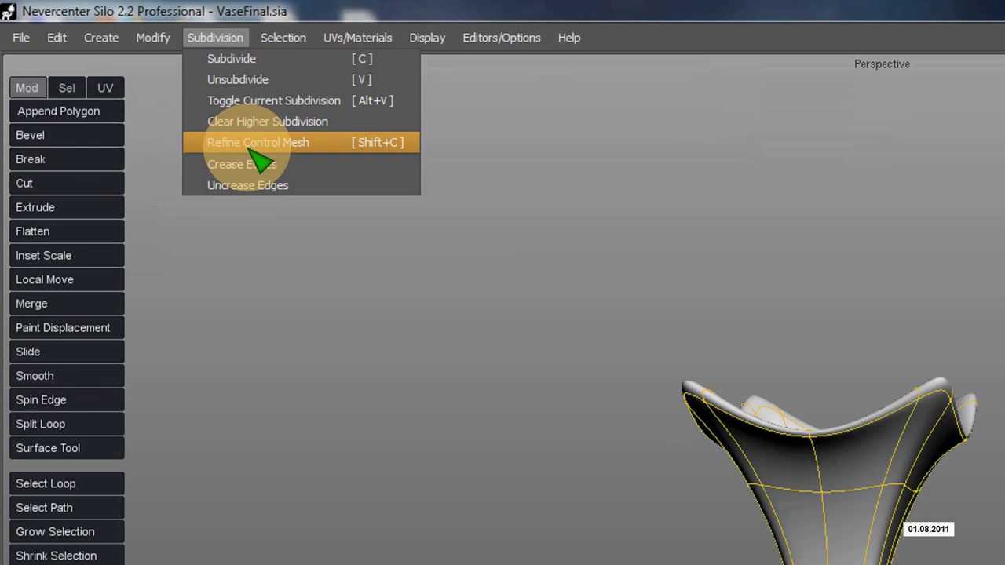
left_click(129, 71)
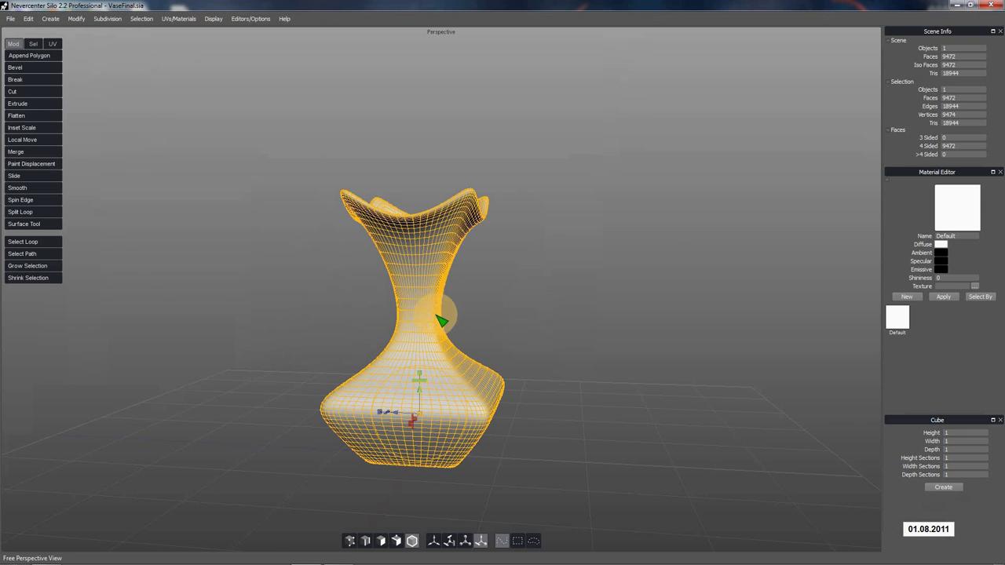
middle_click_drag(443, 321, 460, 341)
scroll(462, 361, "up", 3)
scroll(450, 344, "down", 3)
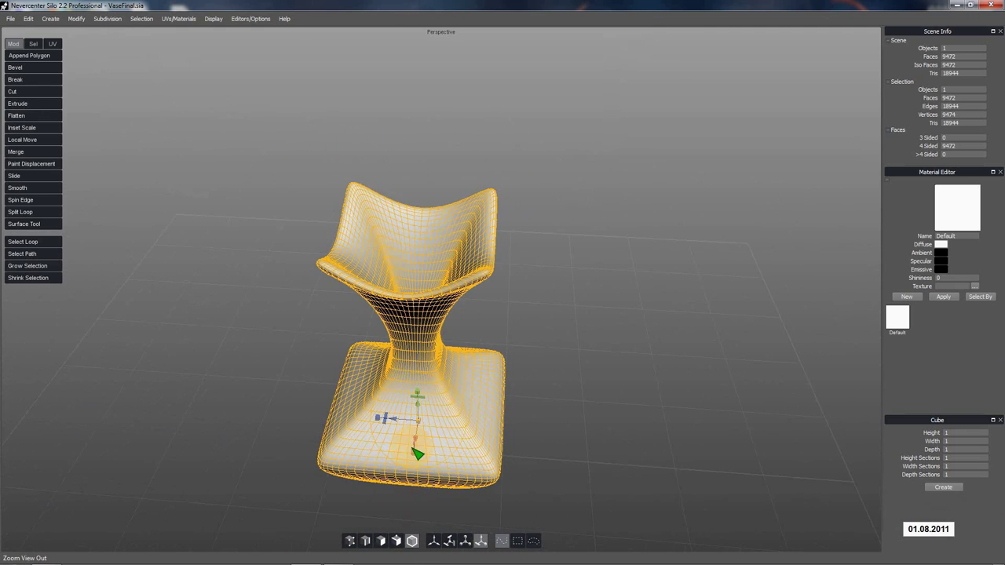
Select the inner rim edge loop and drag it down and outward to reshape the wall.
left_click(366, 541)
scroll(404, 270, "up", 4)
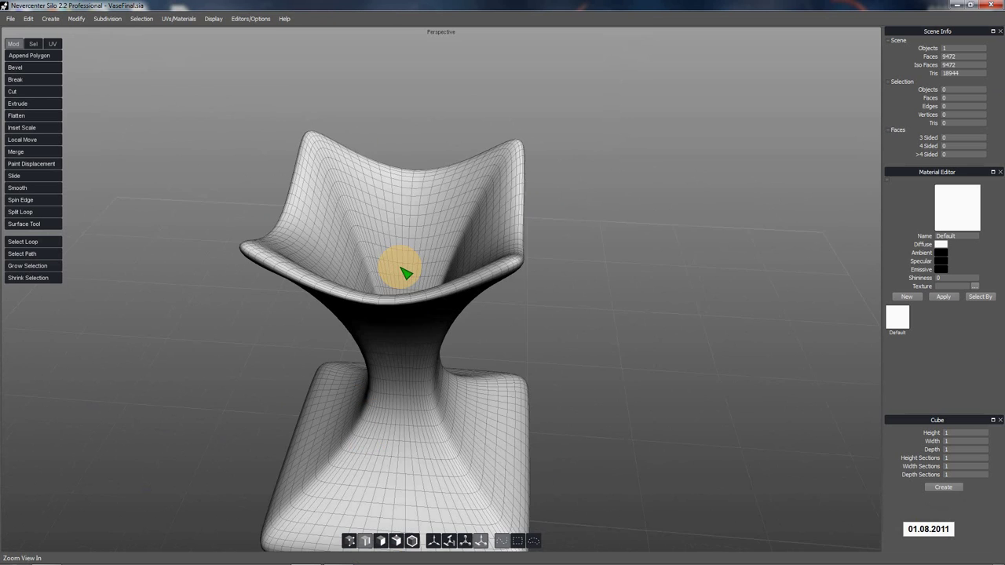
middle_click_drag(404, 270, 377, 165)
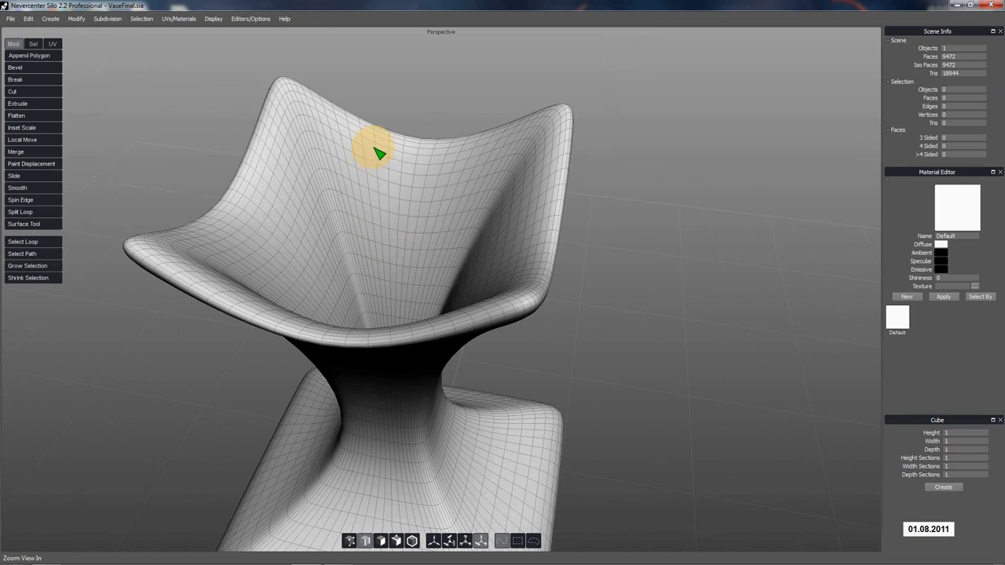
double_click(384, 149)
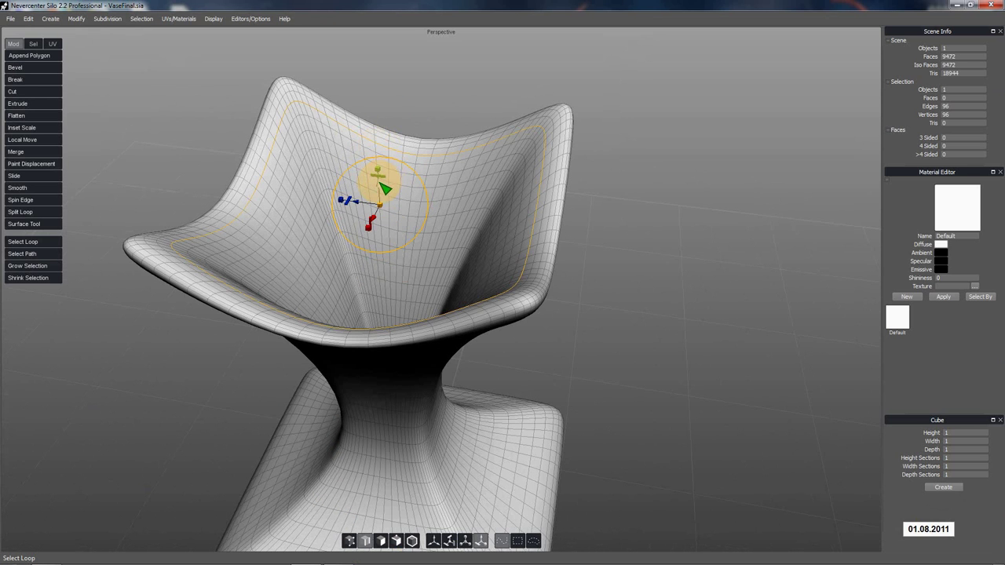
left_click_drag(383, 186, 385, 198)
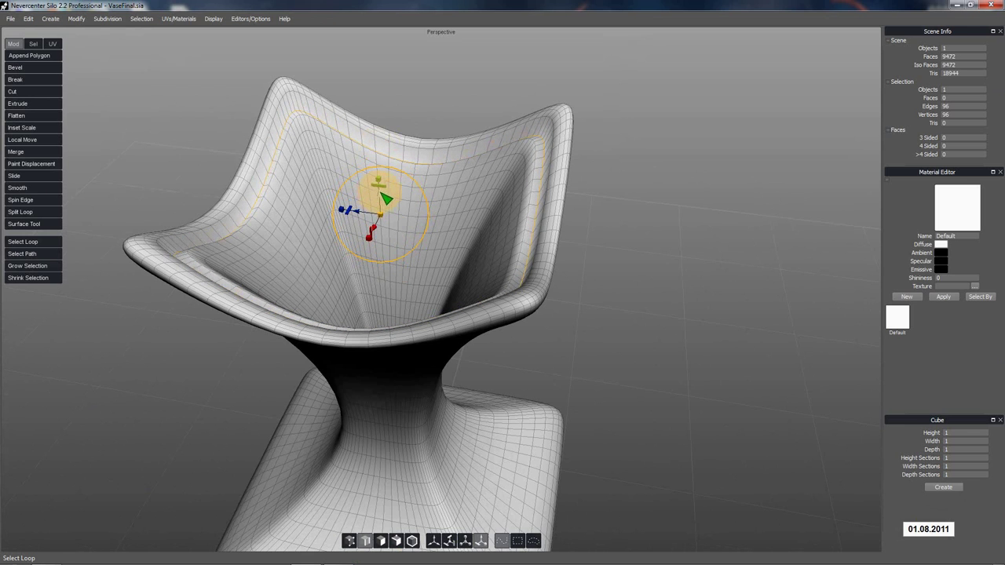
left_click_drag(541, 157, 383, 191)
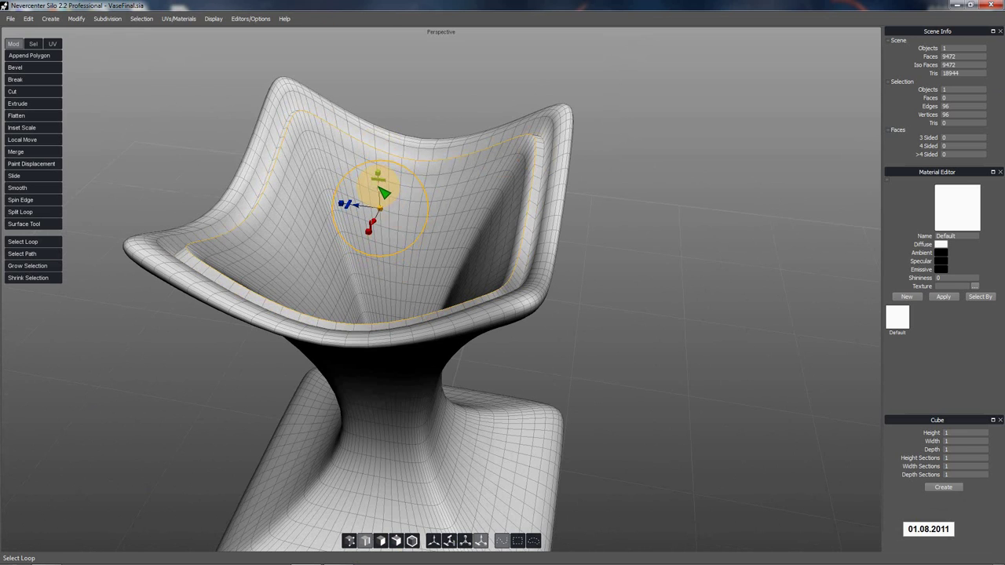
Select the horizontal rim edge loop and lower it so the rim curves down more deeply.
left_click(413, 540)
left_click(601, 401)
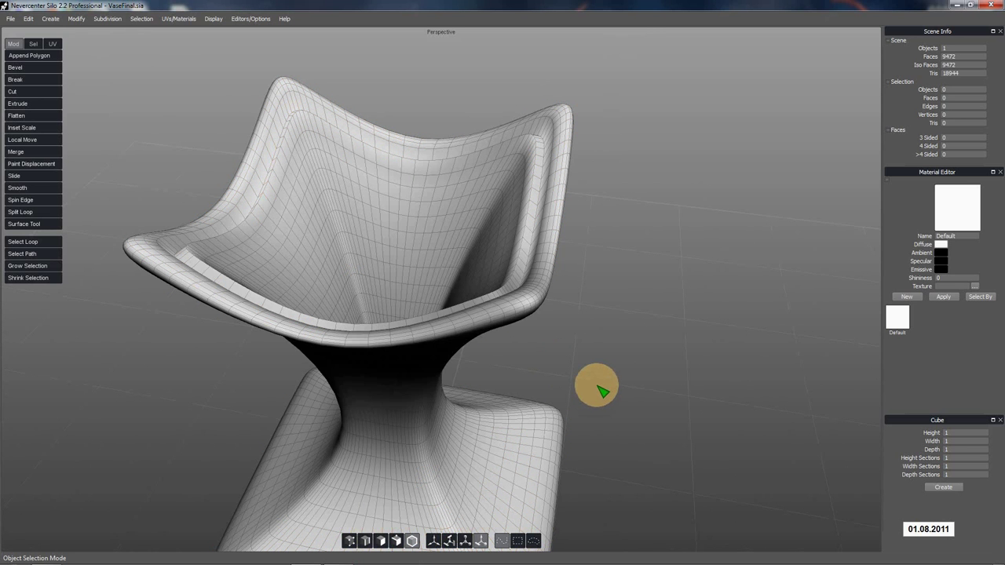
scroll(597, 385, "down", 6)
mouse_move(618, 358)
middle_mouse_down()
mouse_move(658, 359)
mouse_move(613, 359)
middle_mouse_up()
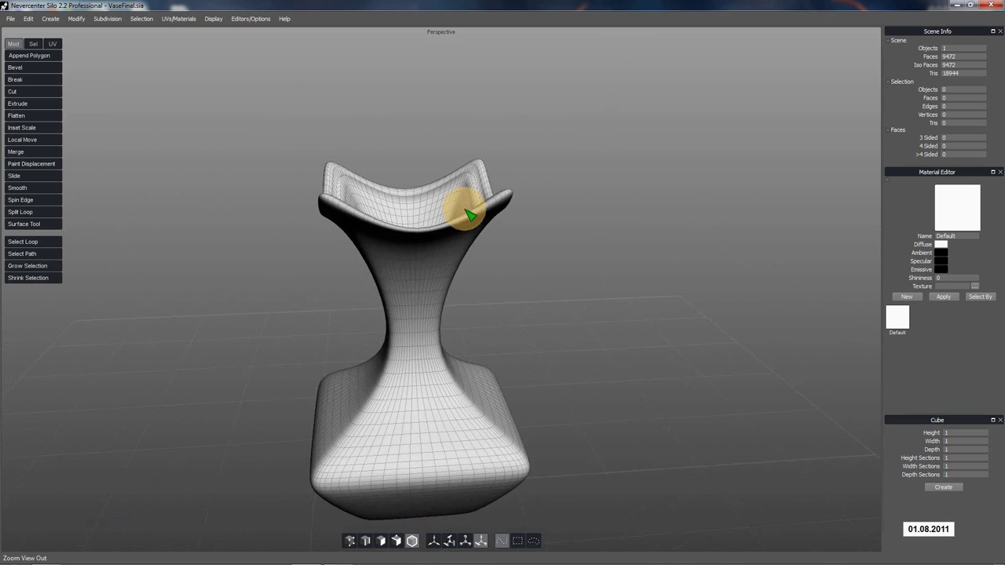
scroll(489, 185, "up", 4)
scroll(489, 185, "up", 5)
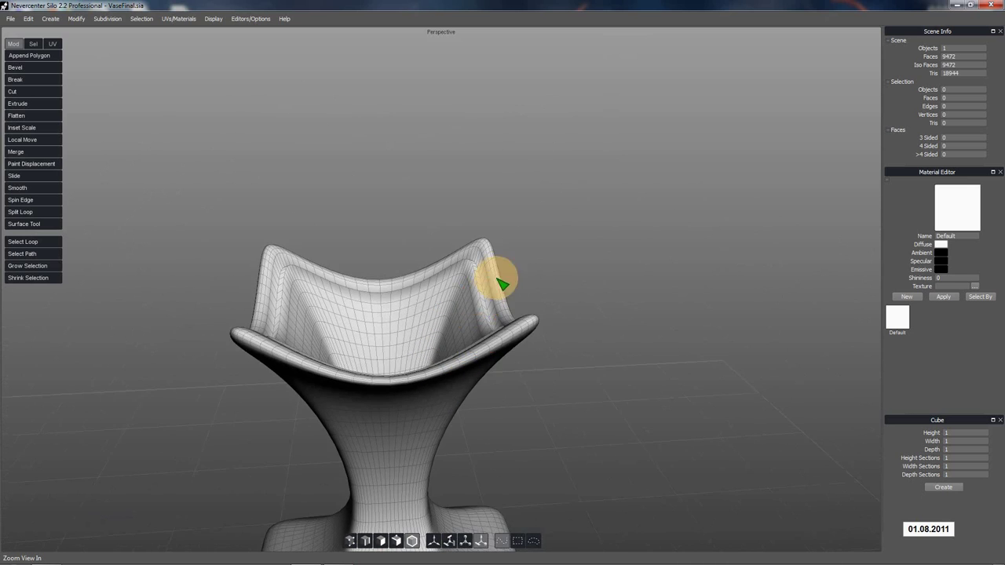
left_click(366, 541)
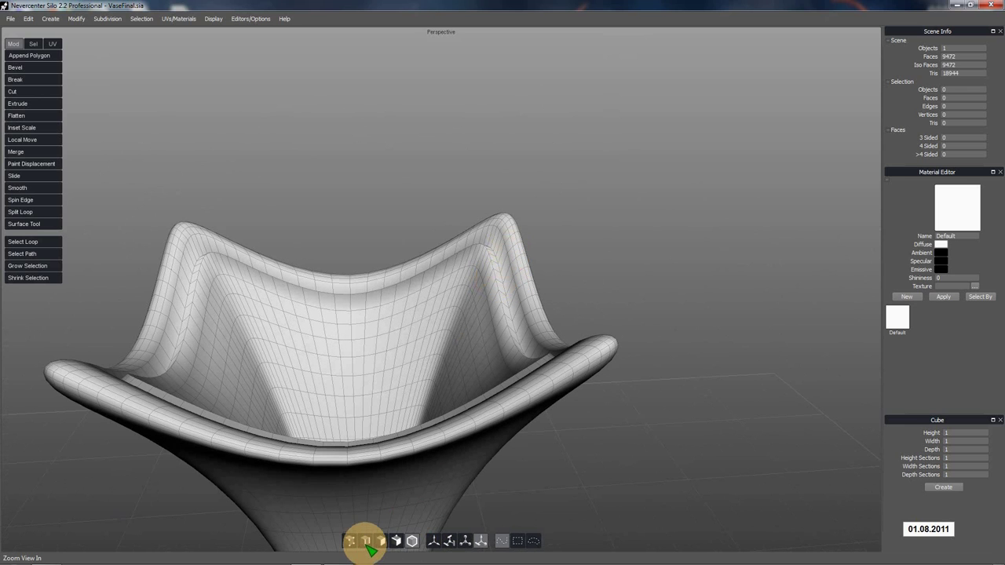
double_click(512, 236)
double_click(514, 237)
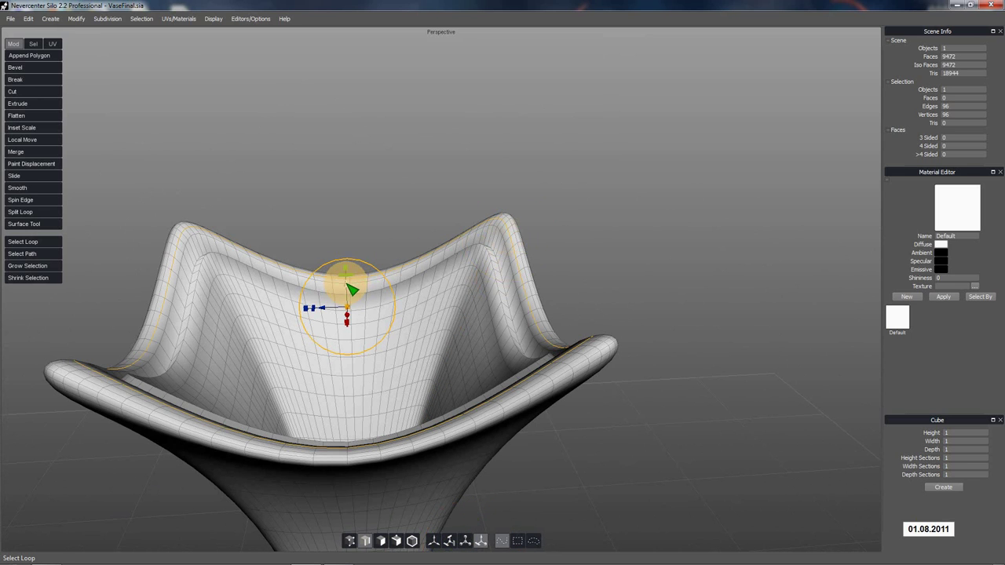
left_click_drag(353, 291, 354, 298)
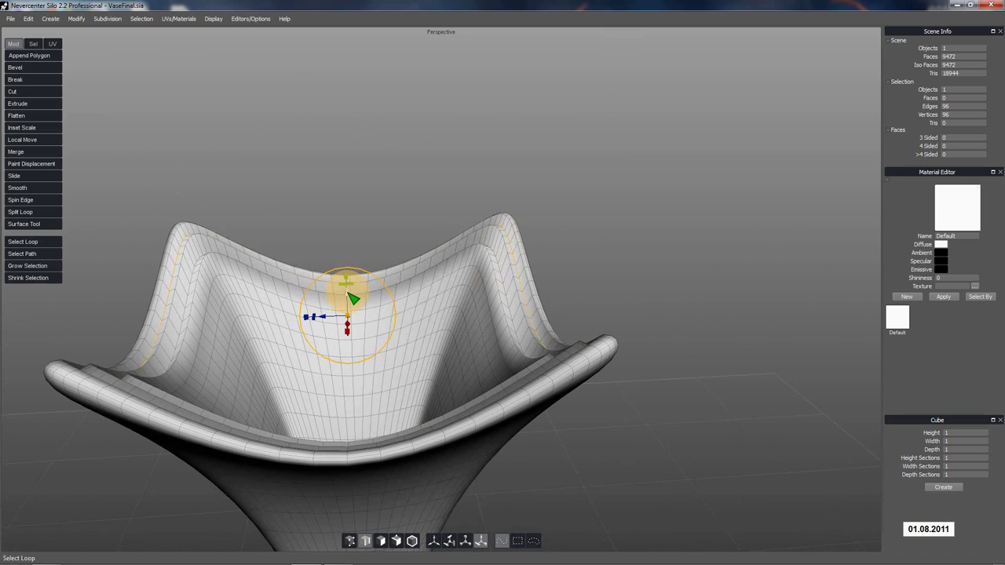
Clear the rim selection, zoom out, hide the vase's wireframe, and orbit around it.
left_click(631, 241)
scroll(633, 302, "down", 3)
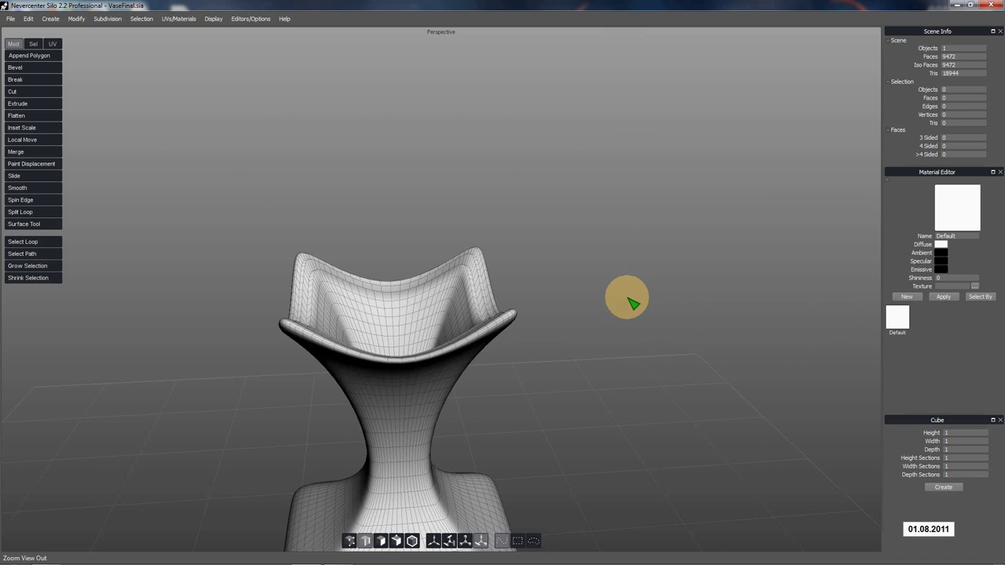
scroll(608, 380, "down", 1)
scroll(608, 379, "down", 2)
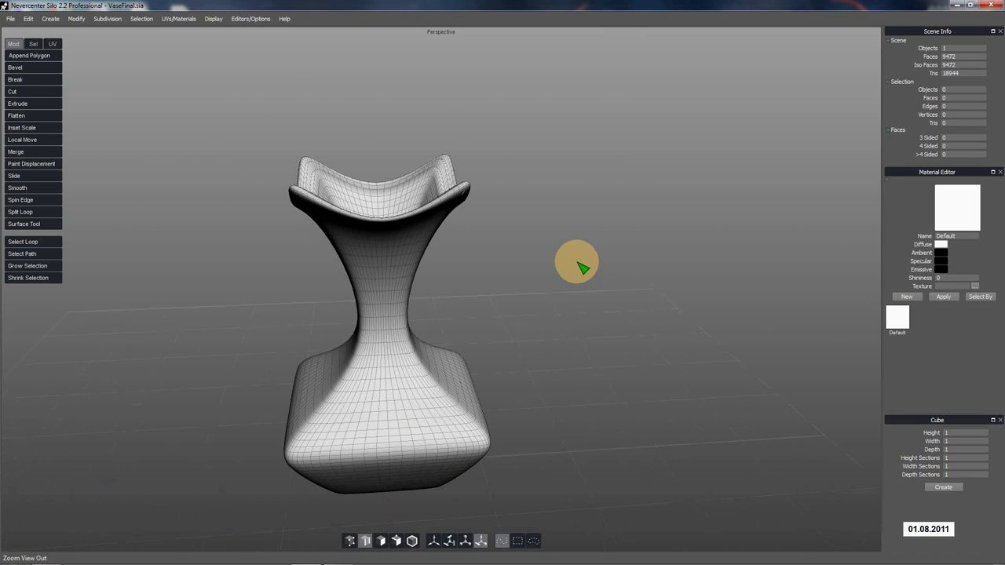
left_click(412, 541)
right_click(379, 355)
mouse_move(424, 486)
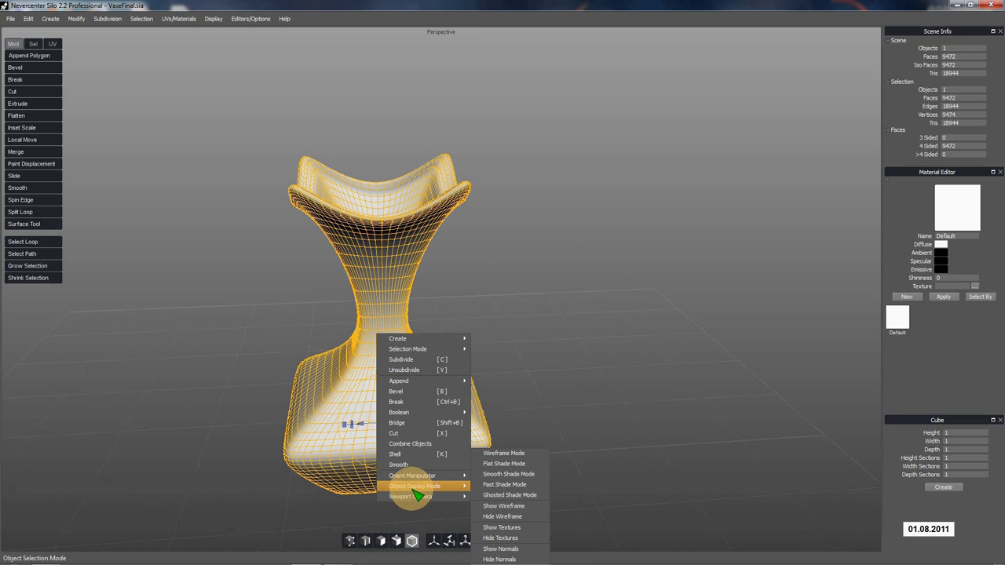
left_click(507, 517)
left_click(523, 358)
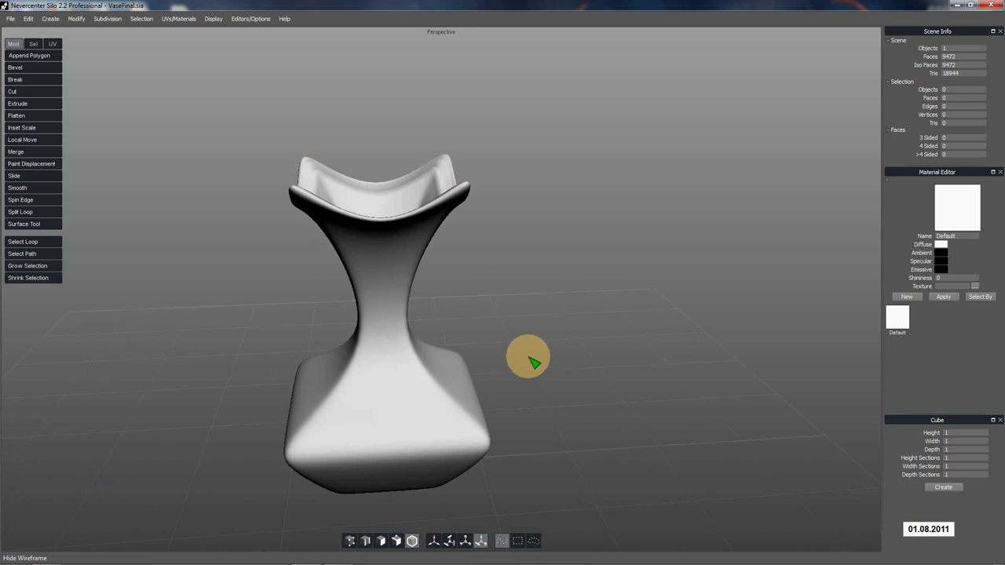
middle_click_drag(525, 358, 470, 385)
Select all 9472 faces of the vase in Face mode.
left_click(382, 543)
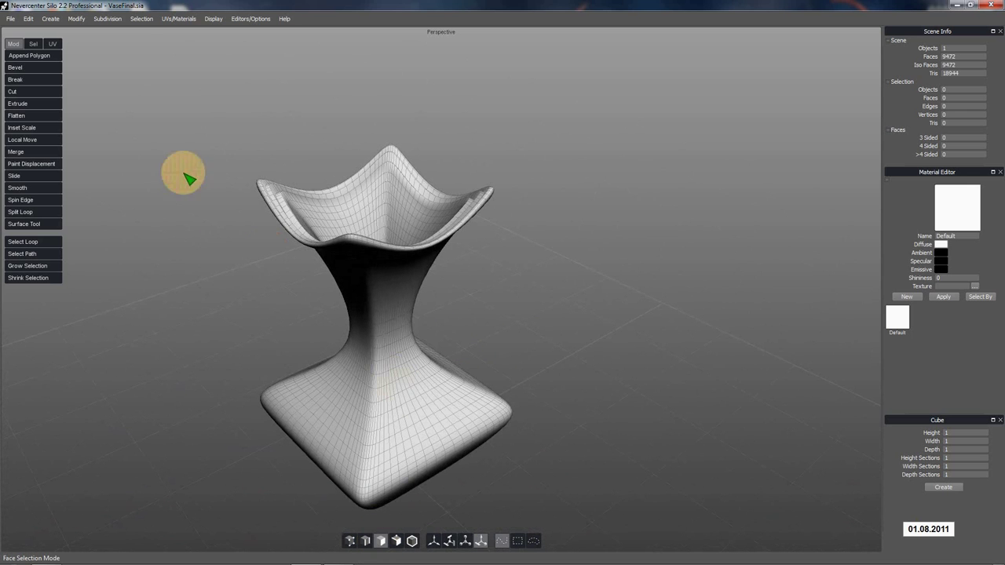
left_click(141, 19)
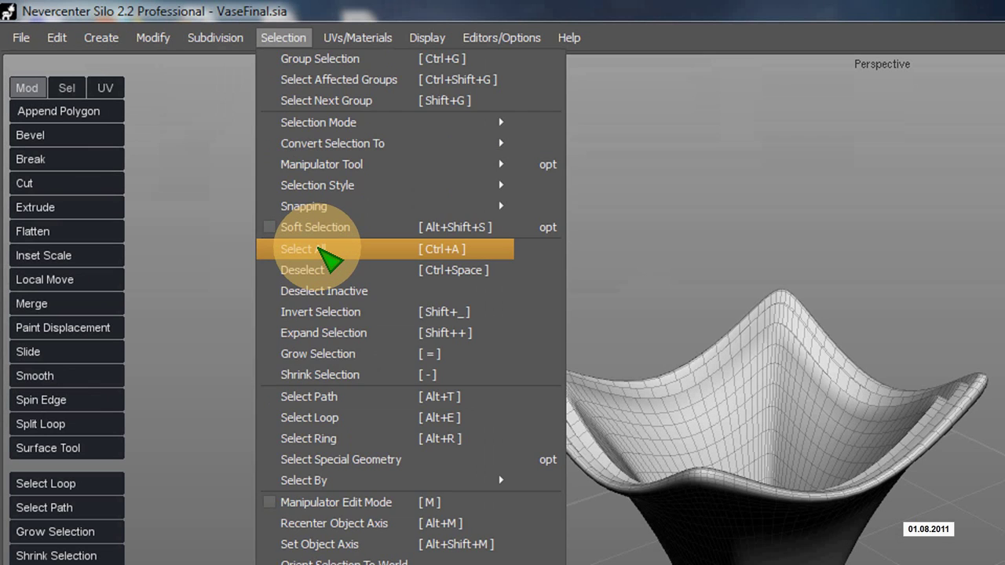
left_click(160, 125)
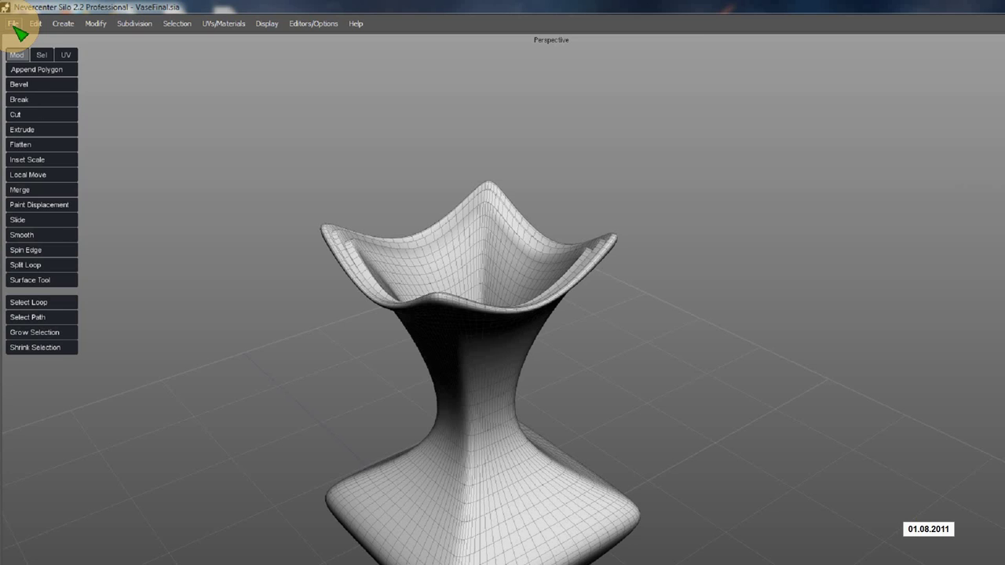
key("ctrl+a")
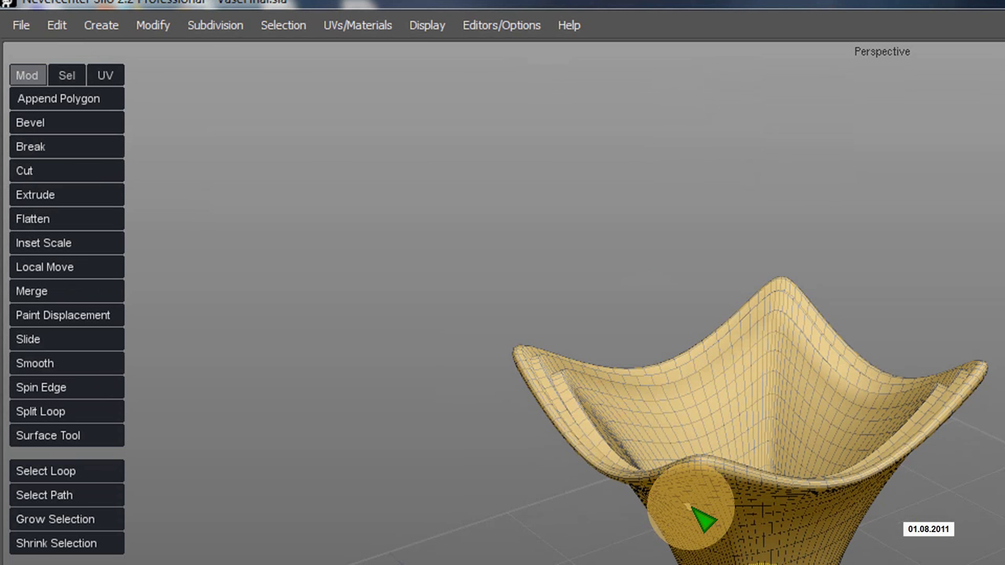
Set up Save Selected Objects to Desktop\Silo Vase Tutorial, named Vase, as an Obj file.
left_click(21, 8)
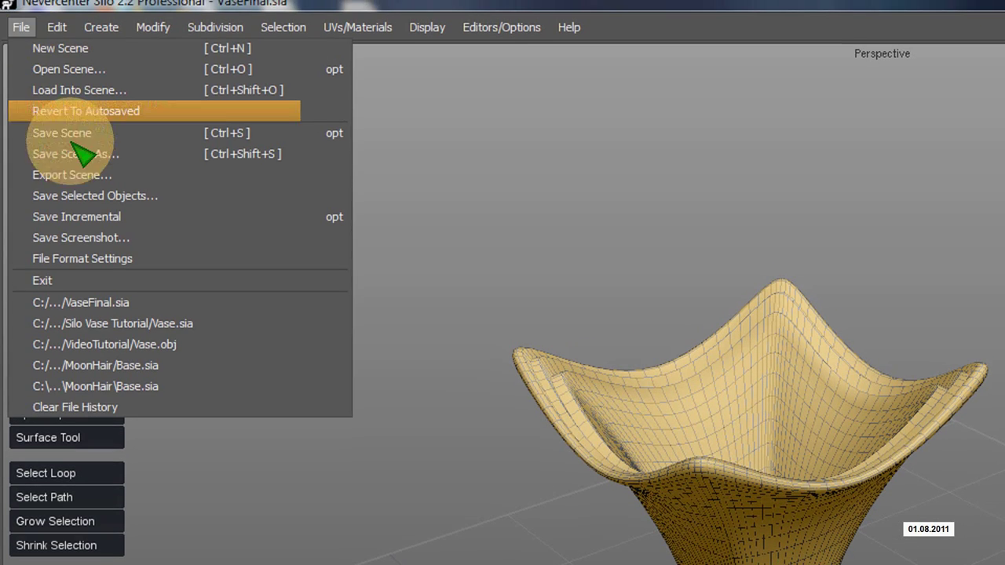
left_click(96, 197)
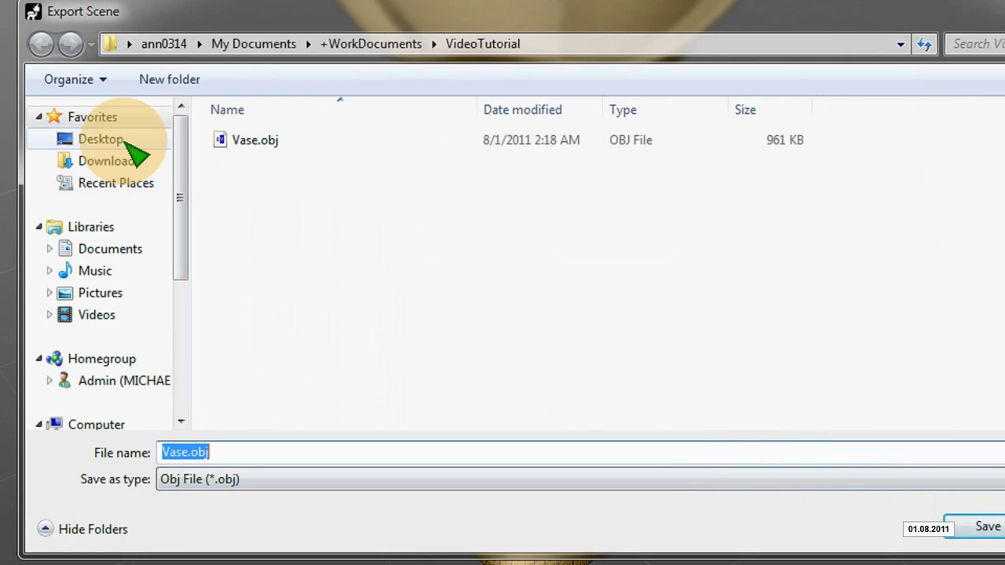
left_click(118, 141)
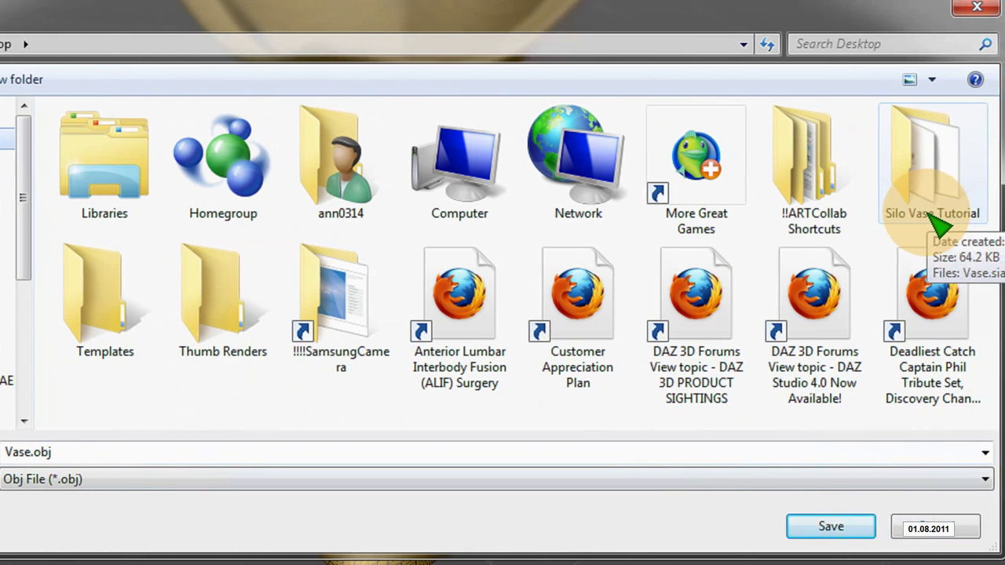
double_click(934, 221)
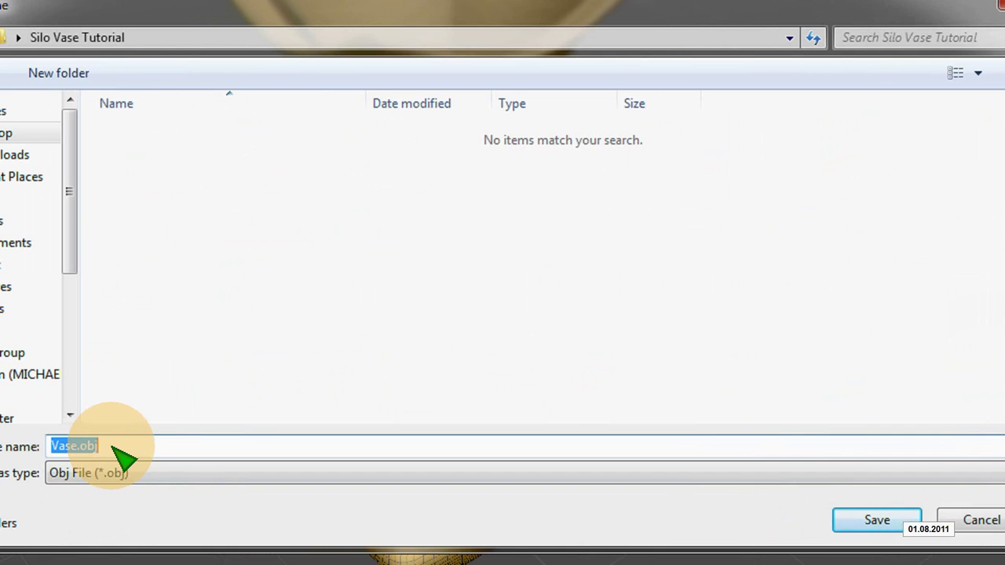
type("Vase")
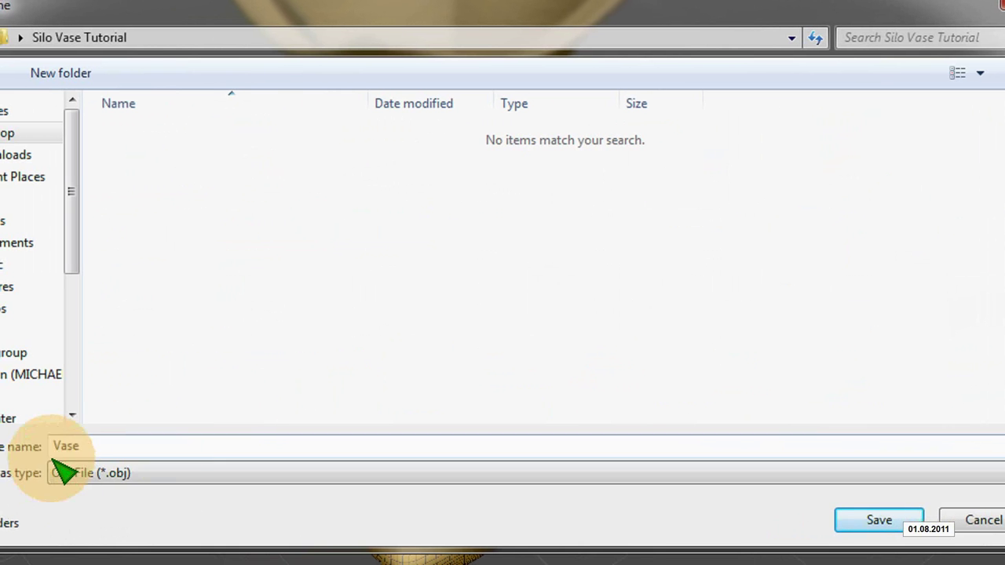
key("Tab")
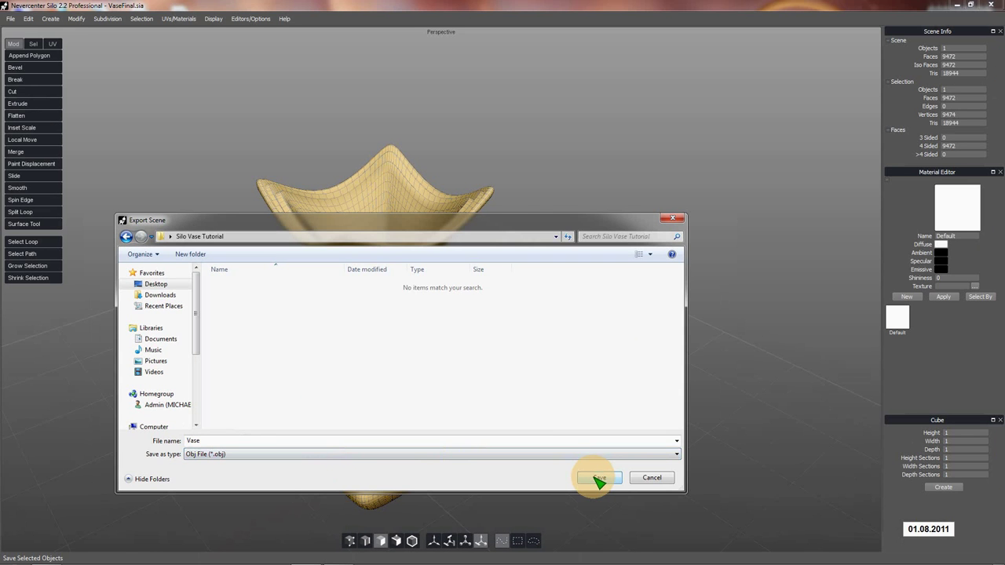
Save Vase.obj, clear the selection in Object mode, and quit Silo, saving the scene.
left_click(599, 479)
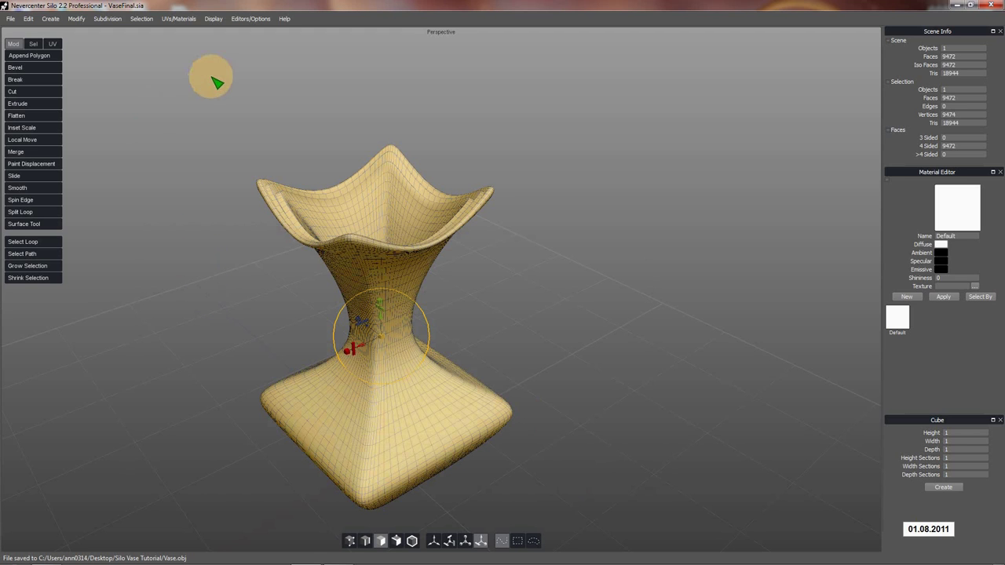
left_click(193, 208)
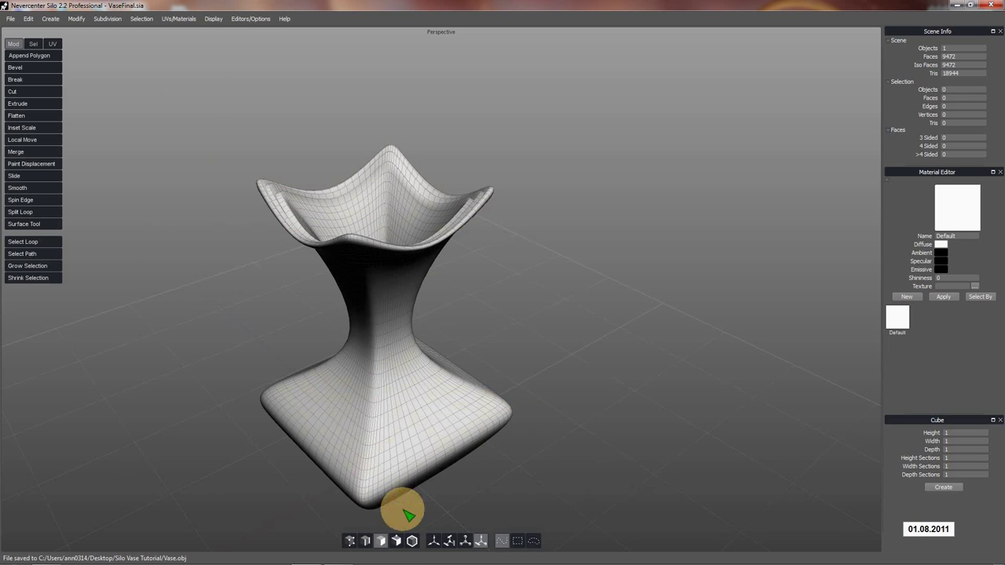
left_click(413, 541)
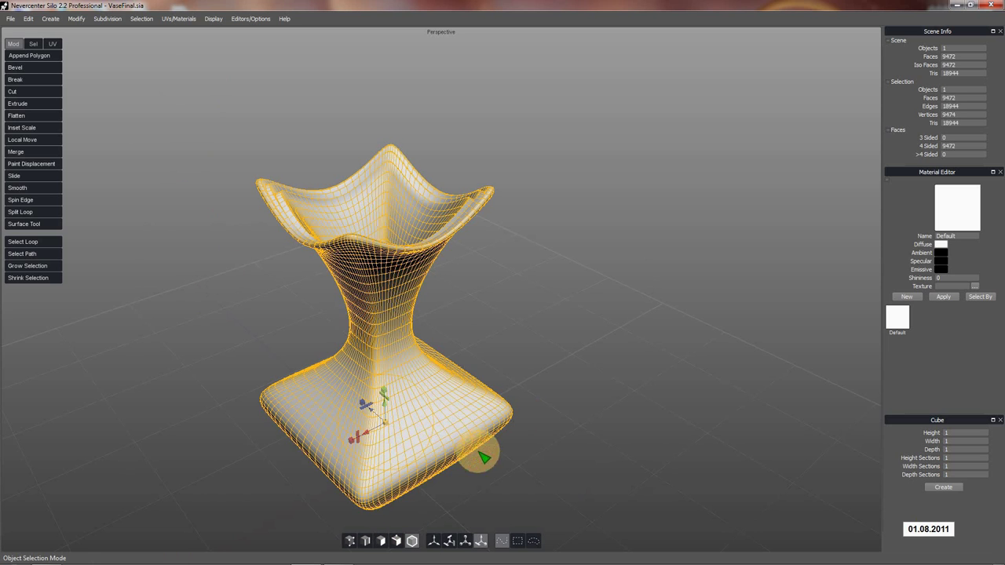
left_click(991, 5)
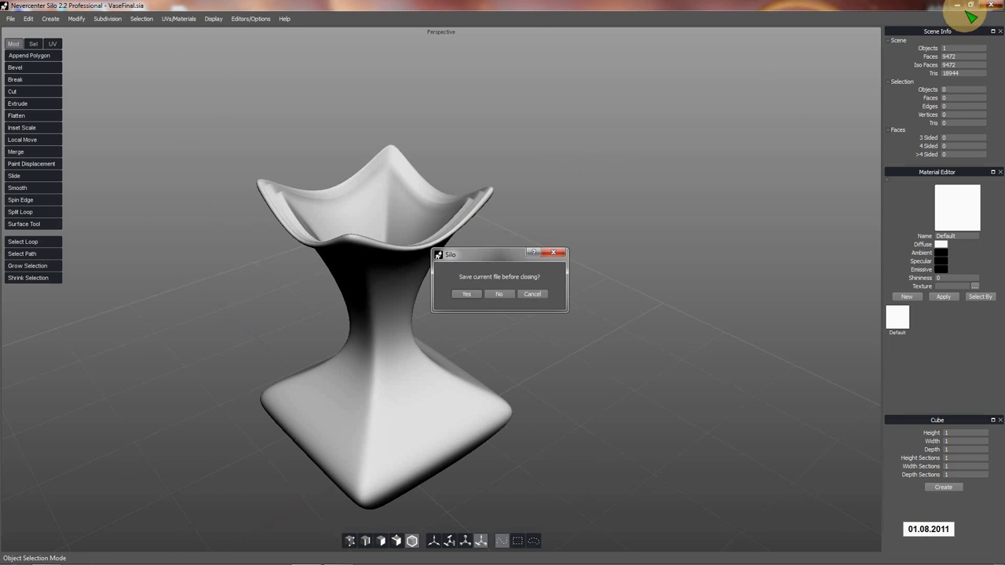
left_click(467, 294)
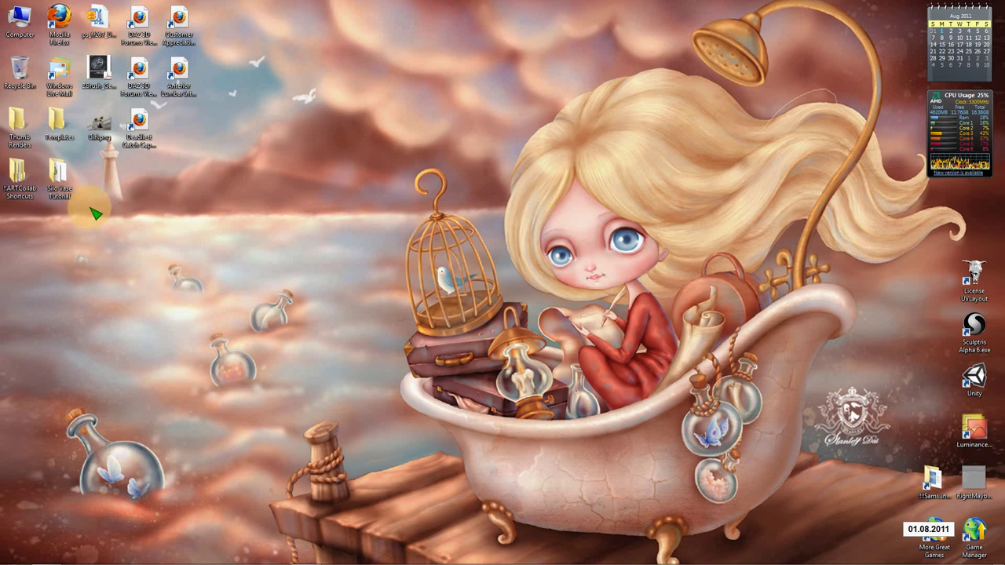
Launch UVMapper Professional and load Vase.obj from Desktop\Silo Vase Tutorial.
left_click(14, 556)
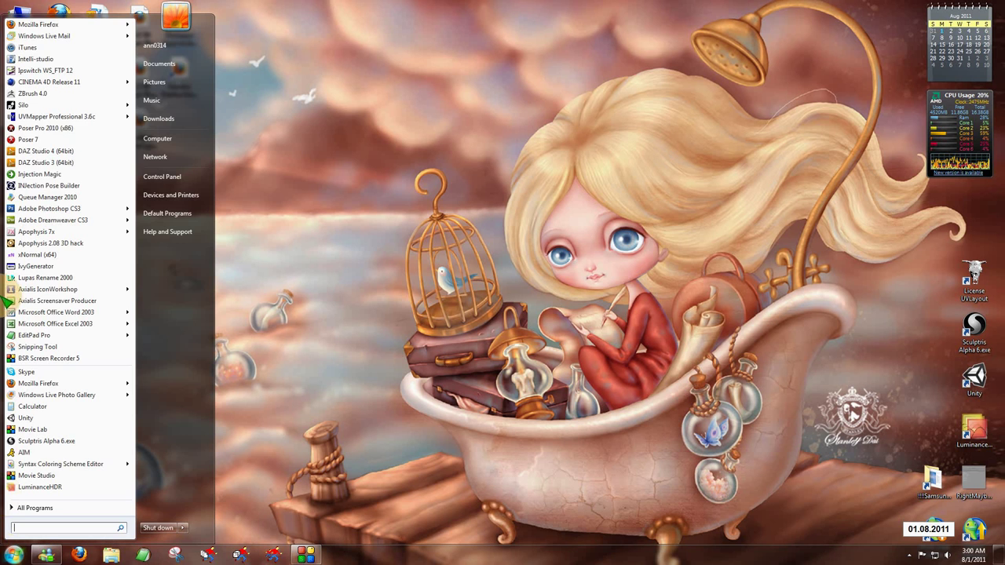
left_click(45, 116)
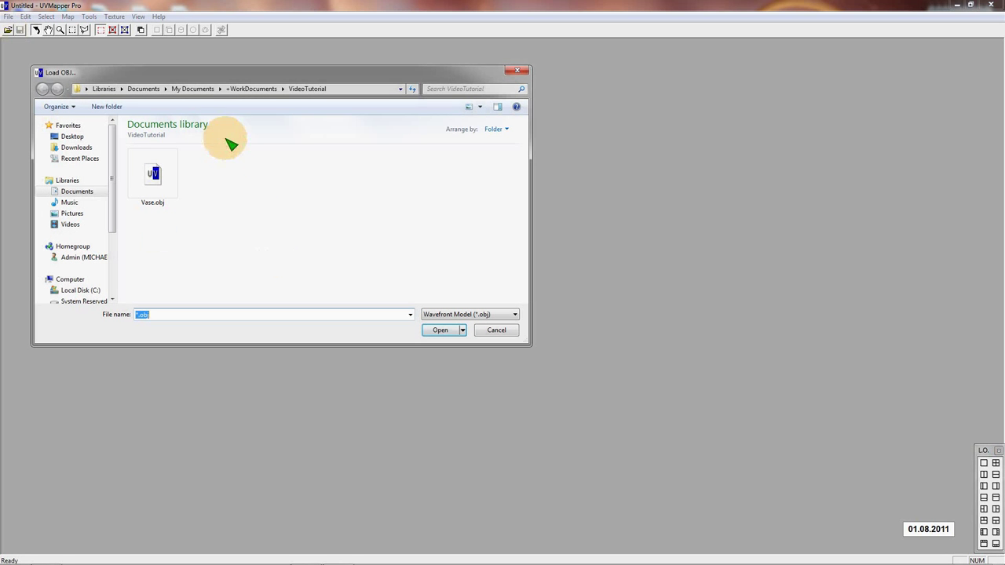
left_click(74, 136)
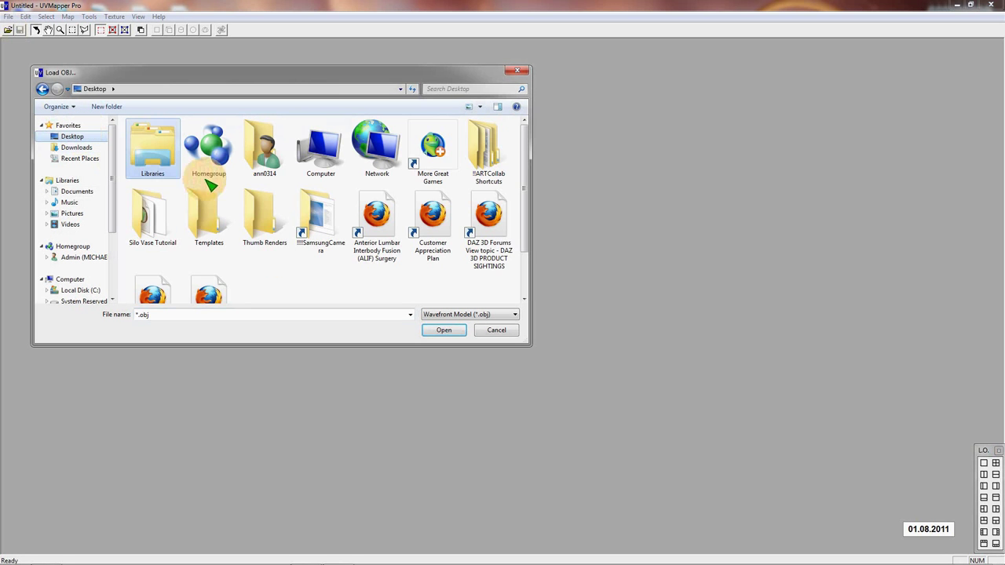
double_click(156, 224)
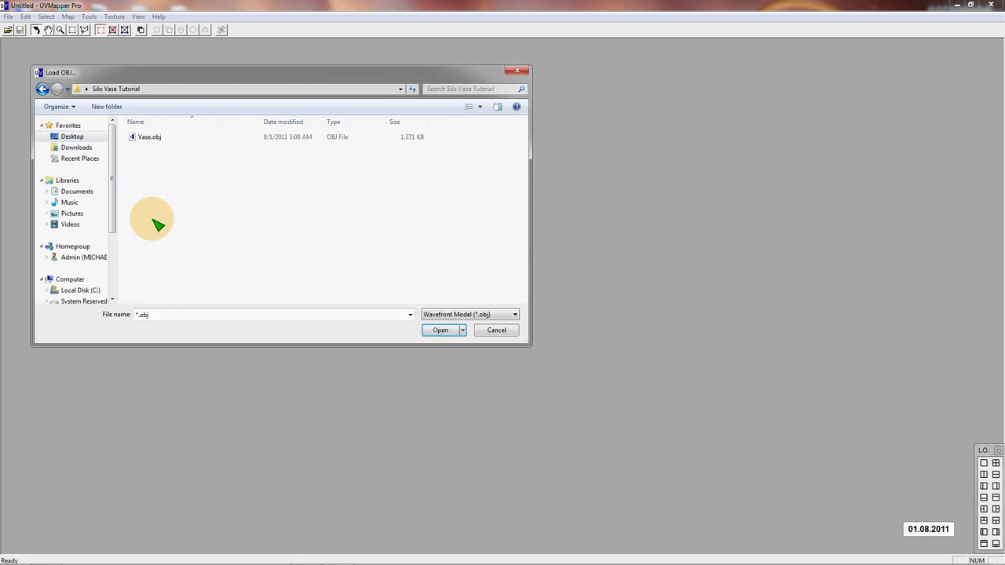
double_click(152, 138)
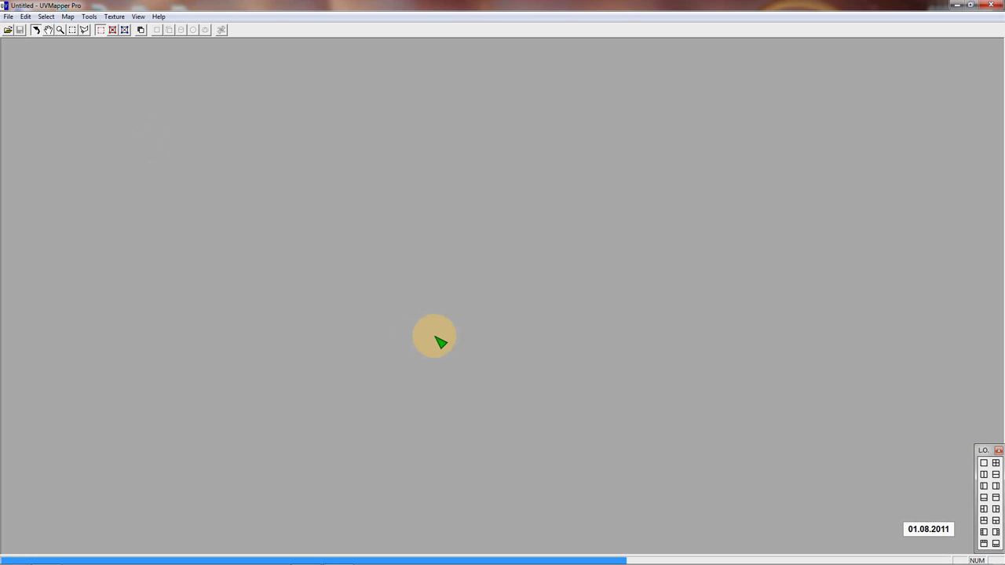
Dismiss the model statistics, apply the Color checker texture, and rotate the Perspective view.
left_click(517, 330)
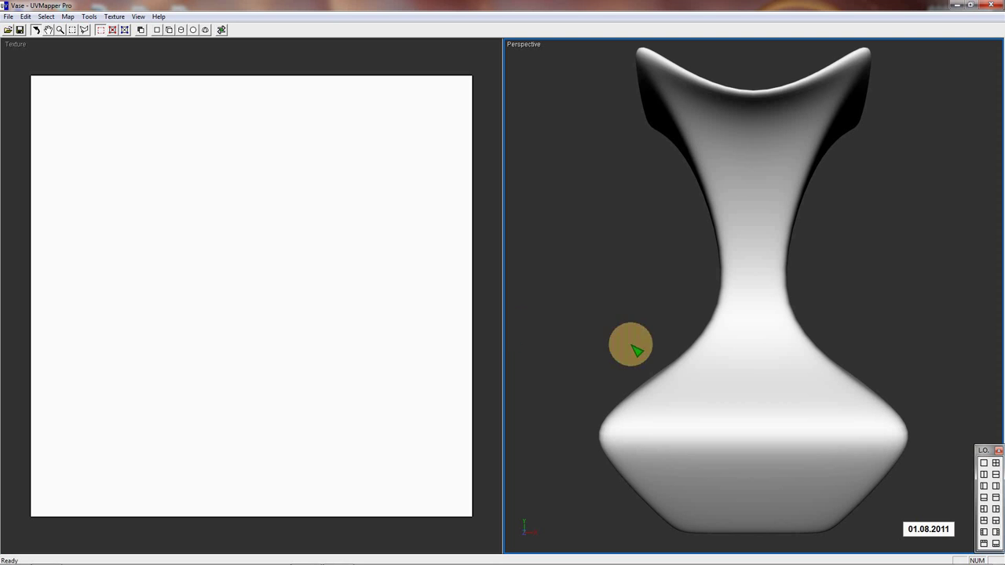
left_click_drag(743, 362, 761, 393)
left_click(114, 16)
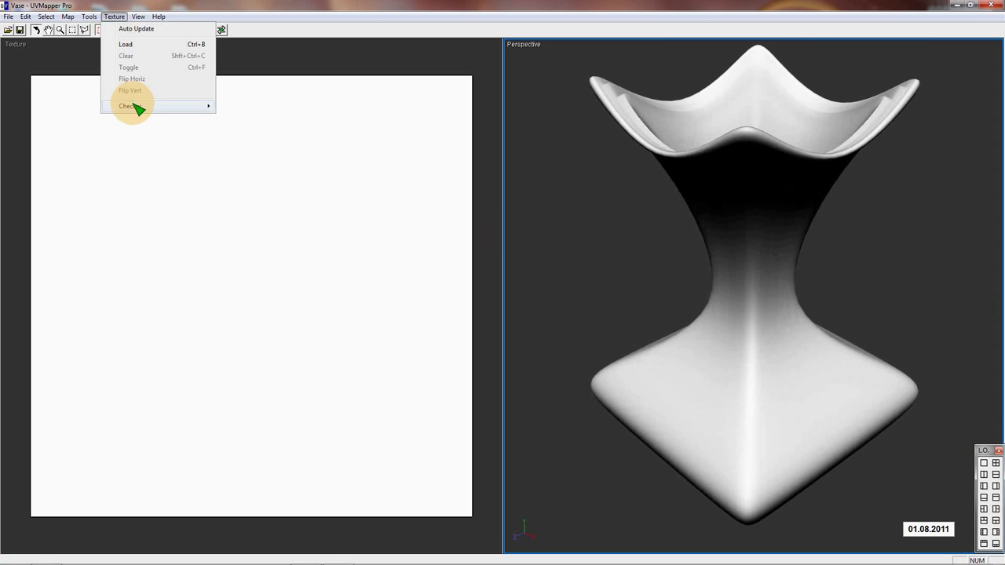
mouse_move(138, 109)
left_click(243, 107)
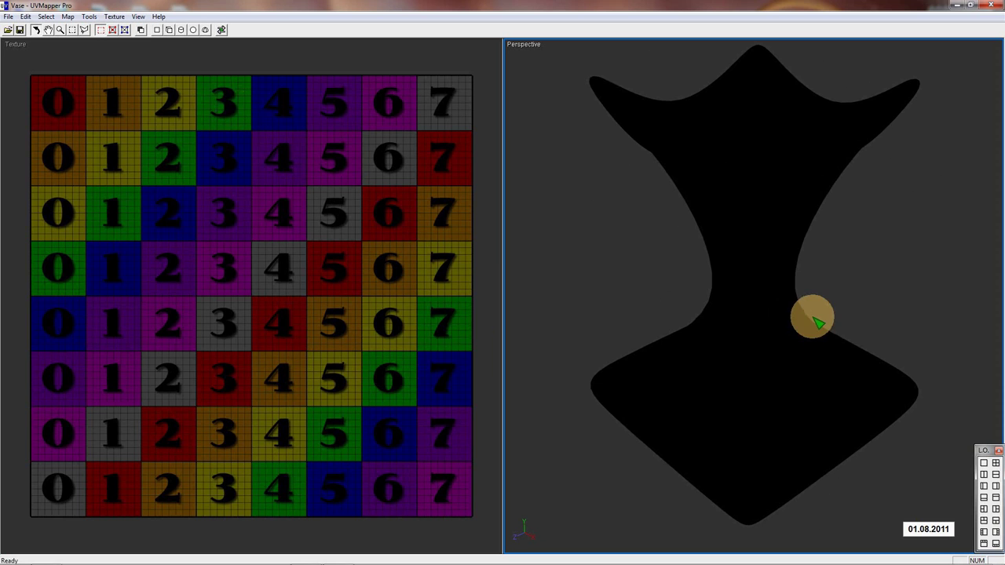
left_click_drag(815, 317, 801, 332)
Select all of the vase's facets.
left_click(46, 17)
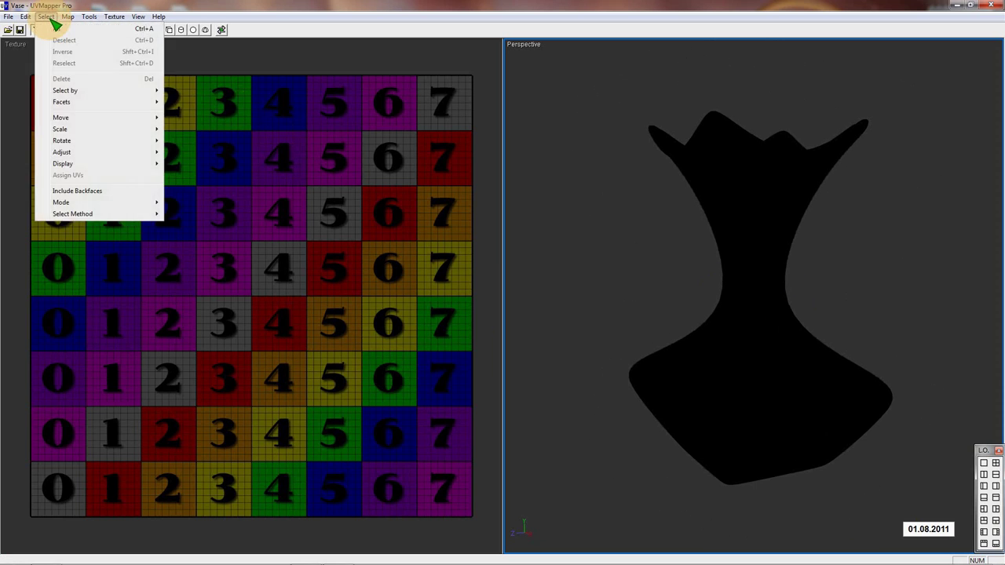
mouse_move(76, 92)
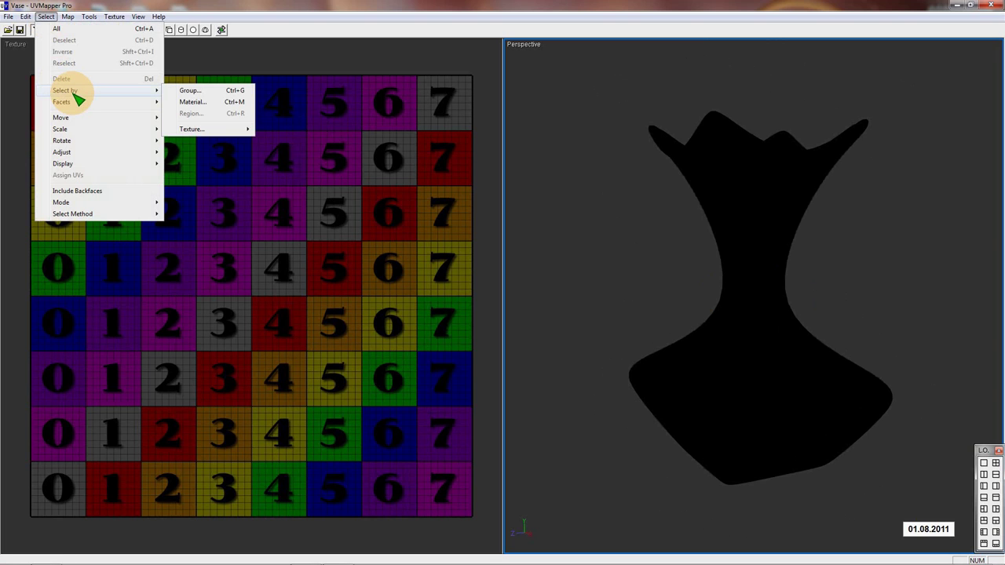
left_click(66, 26)
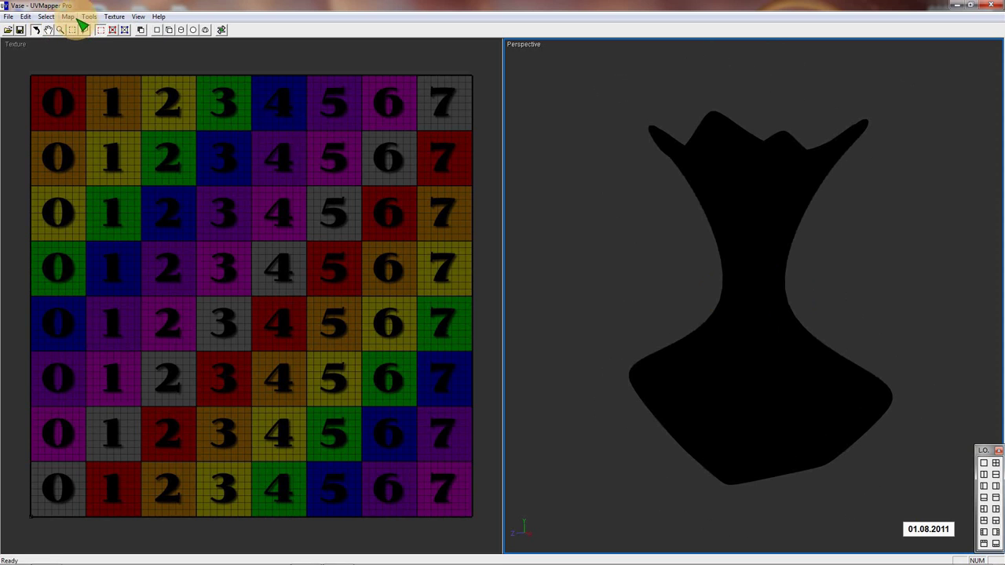
Apply an interactive Box UV projection to the vase.
left_click(69, 17)
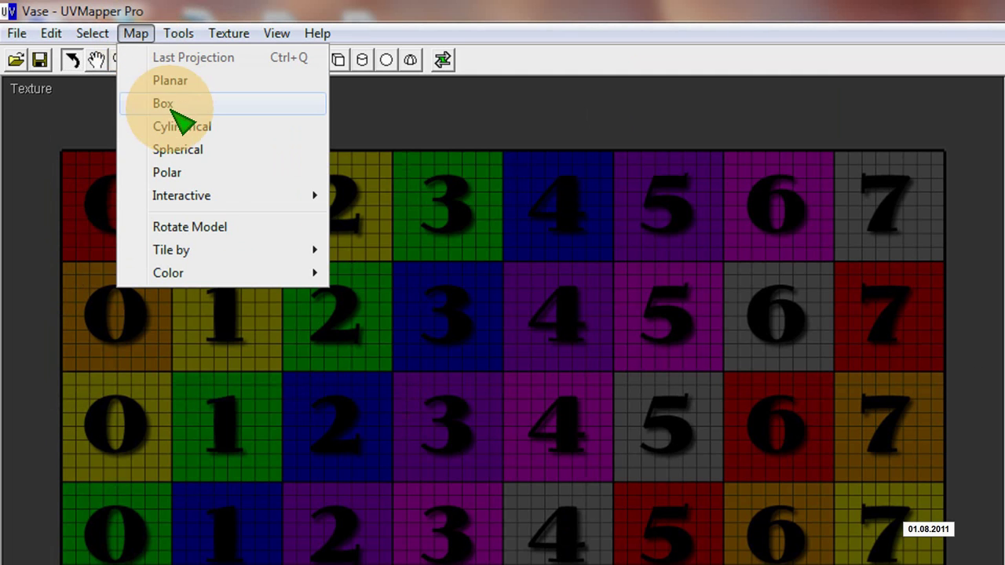
mouse_move(206, 197)
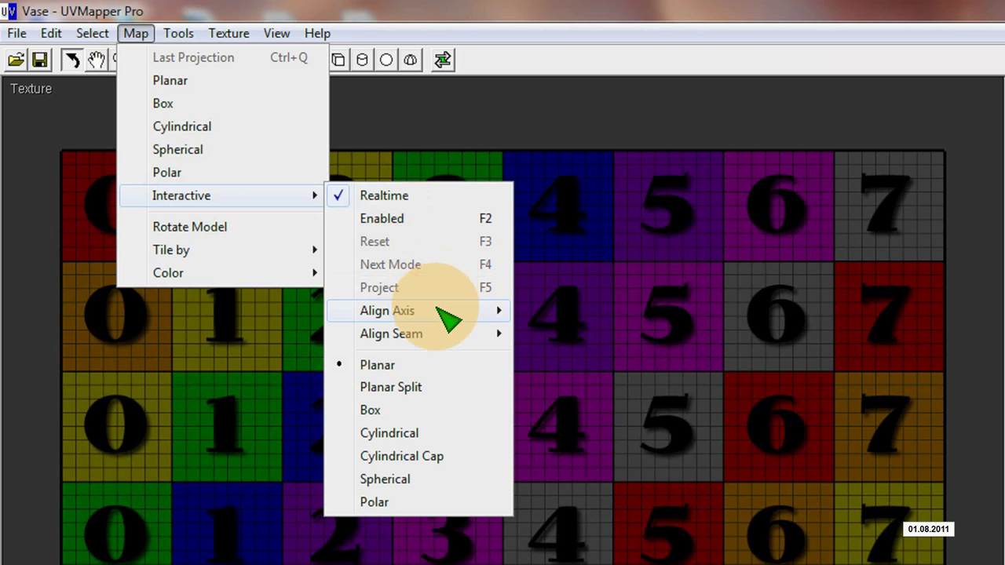
mouse_move(442, 334)
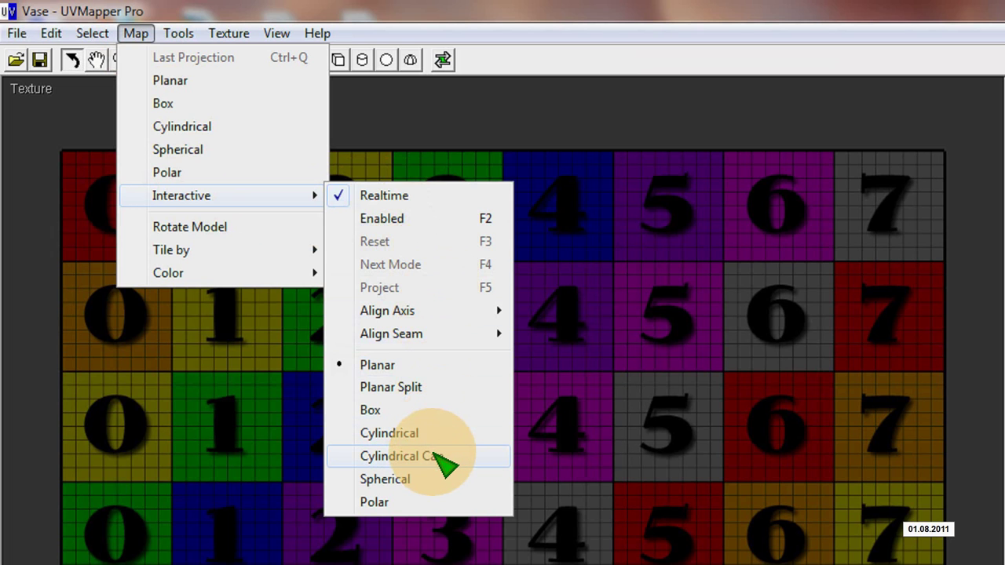
left_click(429, 412)
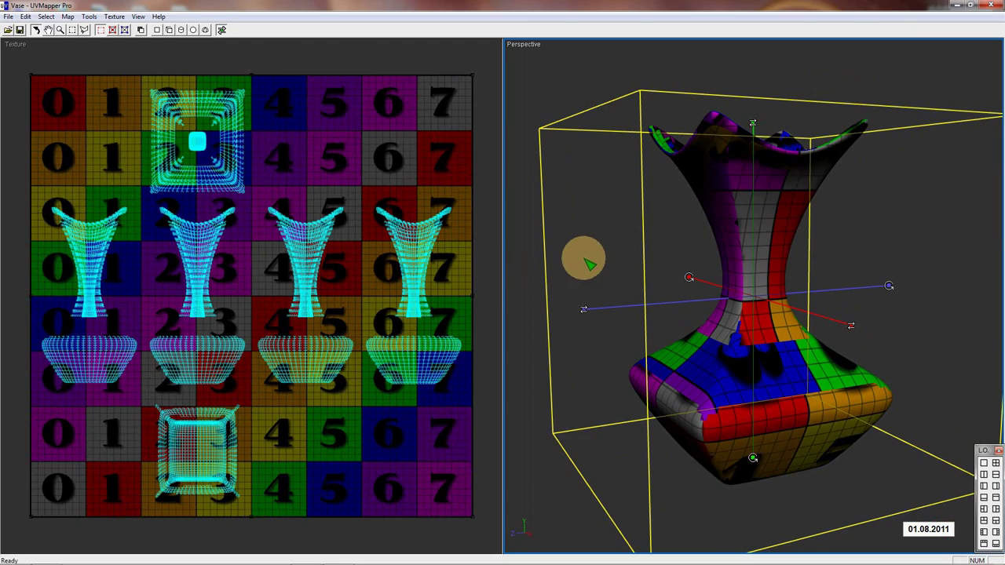
Orbit the vase to check the box mapping's four side islands and two cap islands.
left_click_drag(586, 261, 646, 259)
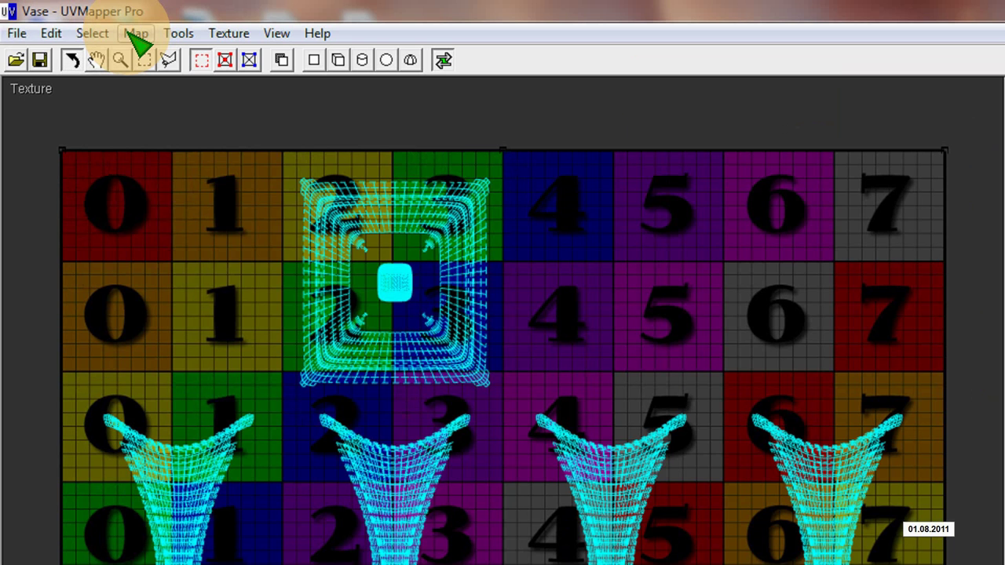
left_click(68, 17)
Apply an interactive Planar Split projection, stand the plane upright, and orbit to check.
mouse_move(190, 197)
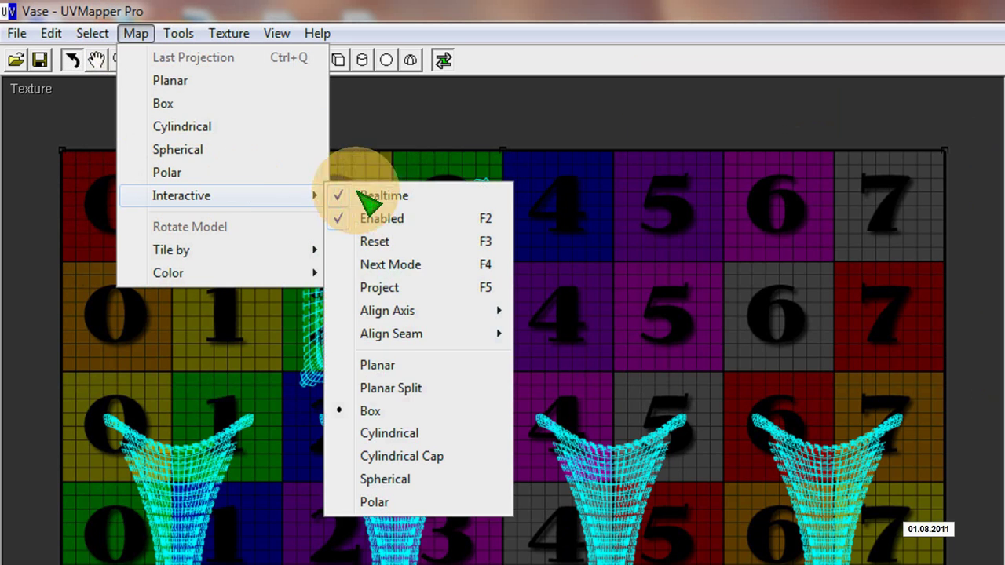
left_click(424, 388)
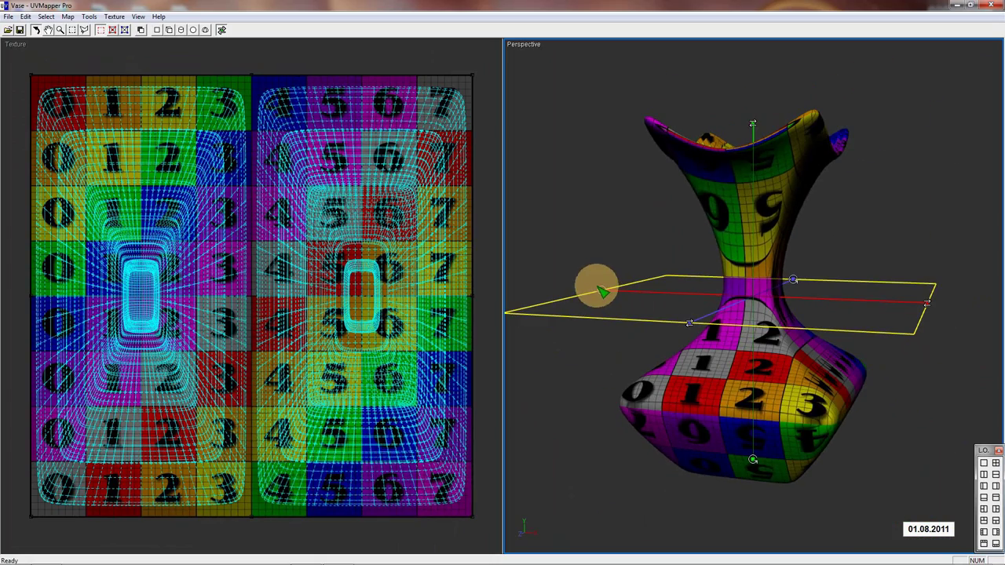
left_click_drag(599, 292, 609, 228)
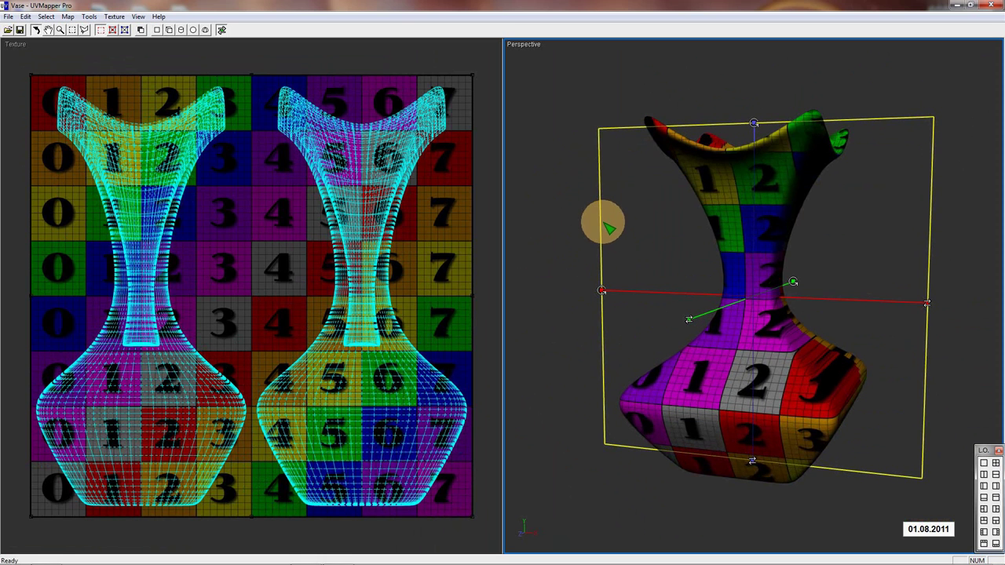
left_click_drag(819, 259, 758, 243)
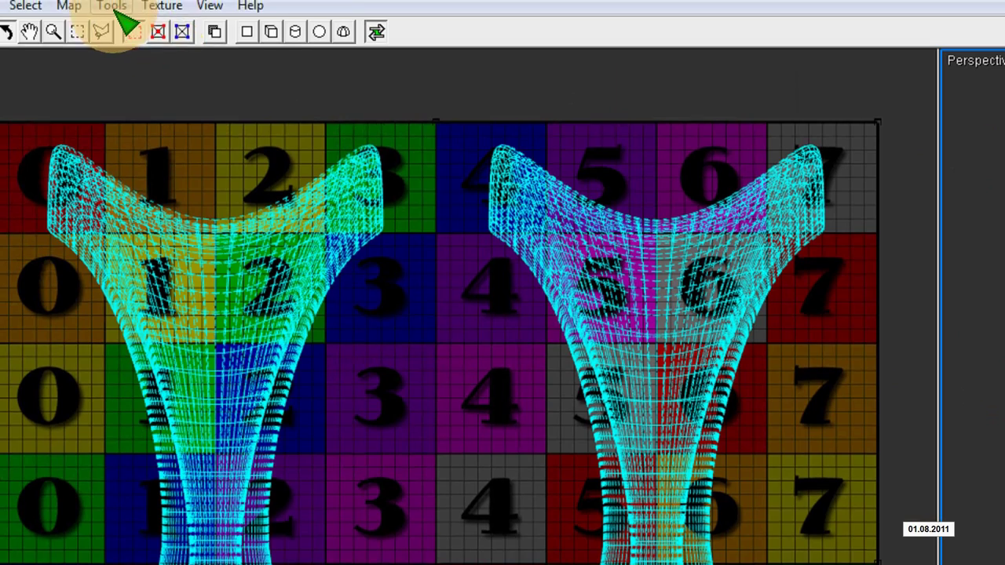
Apply a Cylindrical Cap projection and drag the cylinder lower and upright around the vase.
left_click(68, 6)
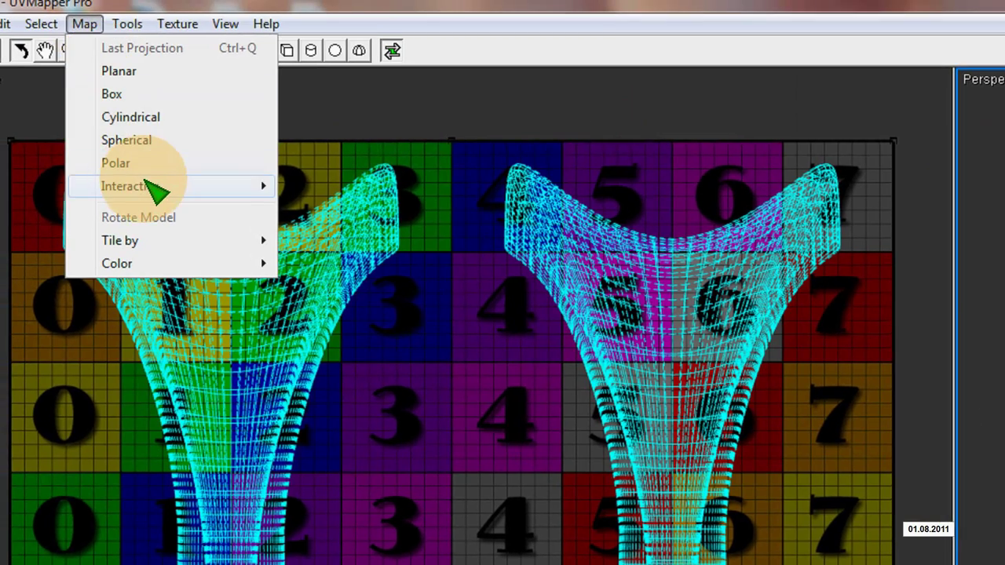
mouse_move(147, 182)
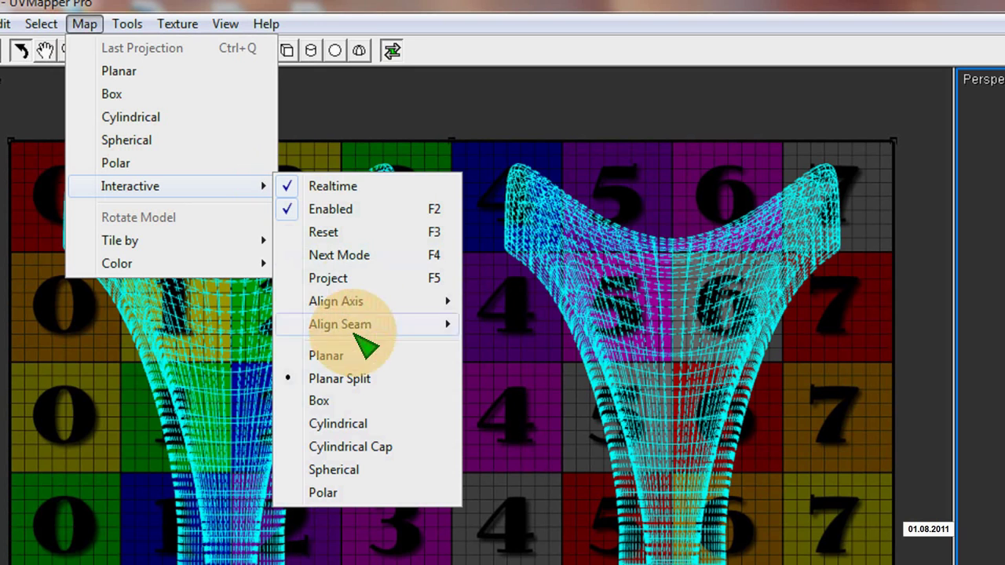
left_click(397, 450)
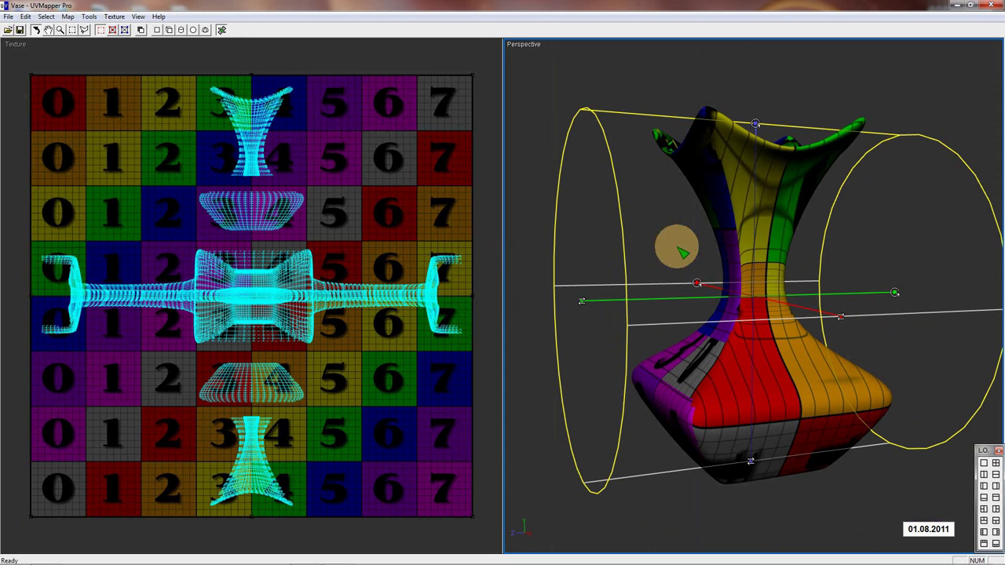
left_click_drag(698, 284, 754, 292)
left_click_drag(757, 130, 726, 114)
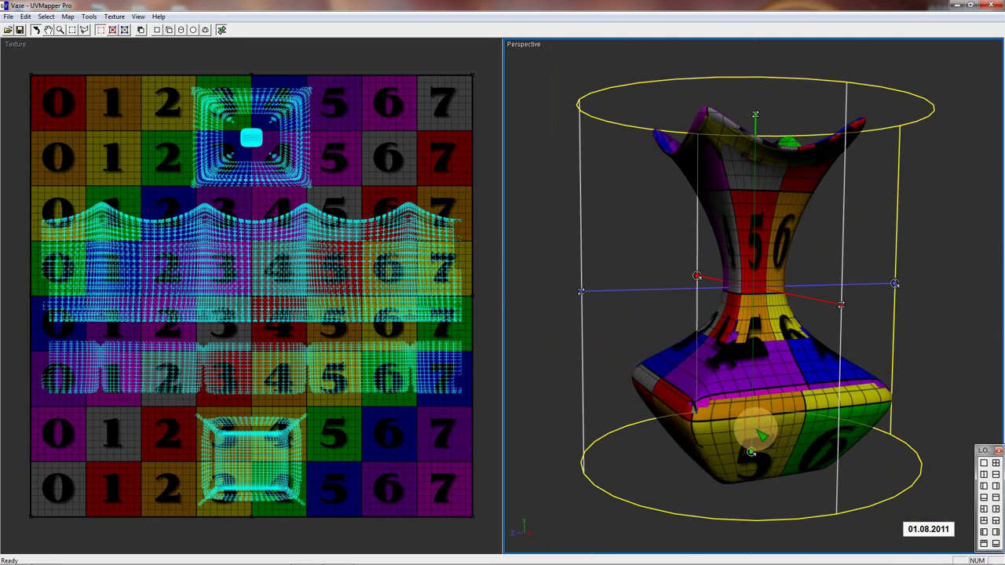
left_click_drag(752, 454, 728, 303)
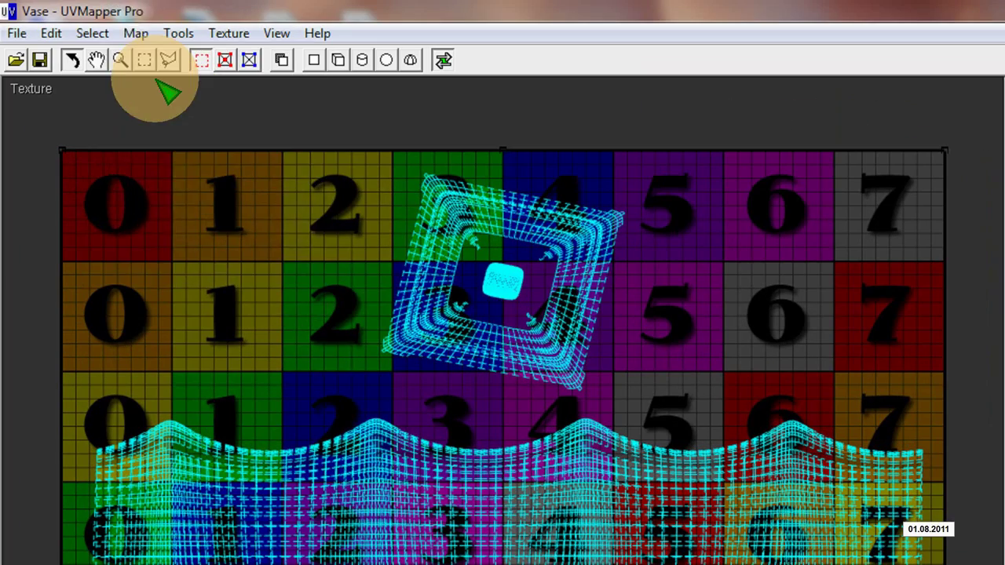
left_click(68, 16)
mouse_move(126, 196)
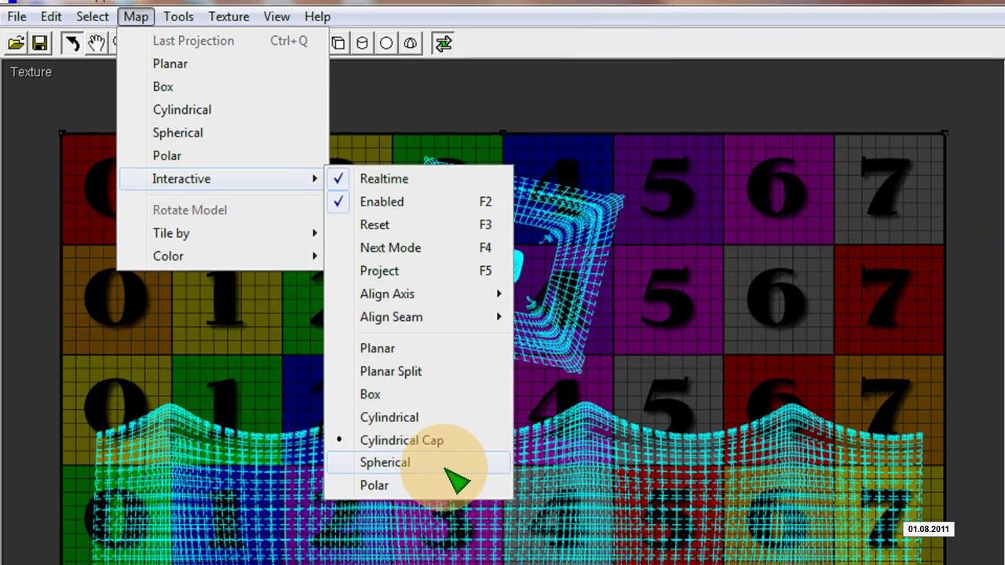
Apply a Spherical projection, rotate the sphere to shift the mapping, and close UVMapper Pro.
left_click(464, 497)
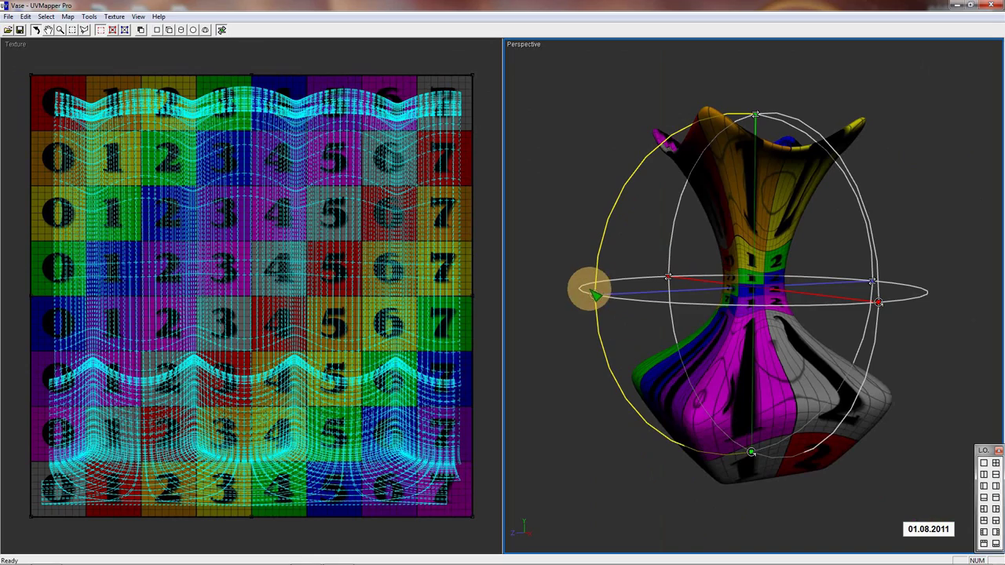
mouse_move(591, 291)
left_mouse_down()
mouse_move(592, 310)
mouse_move(589, 274)
left_mouse_up()
left_click_drag(584, 227, 580, 201)
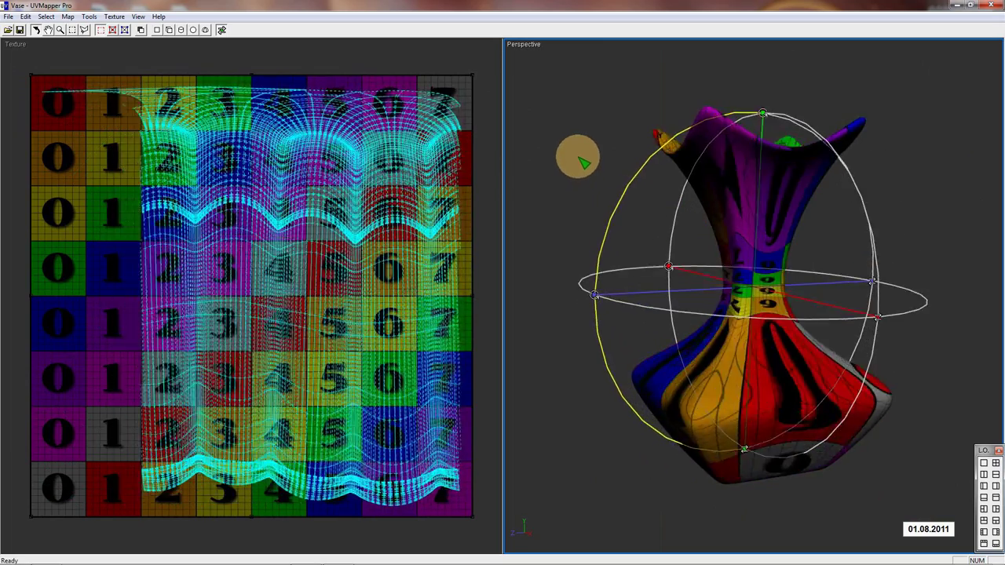
left_click_drag(582, 161, 608, 297)
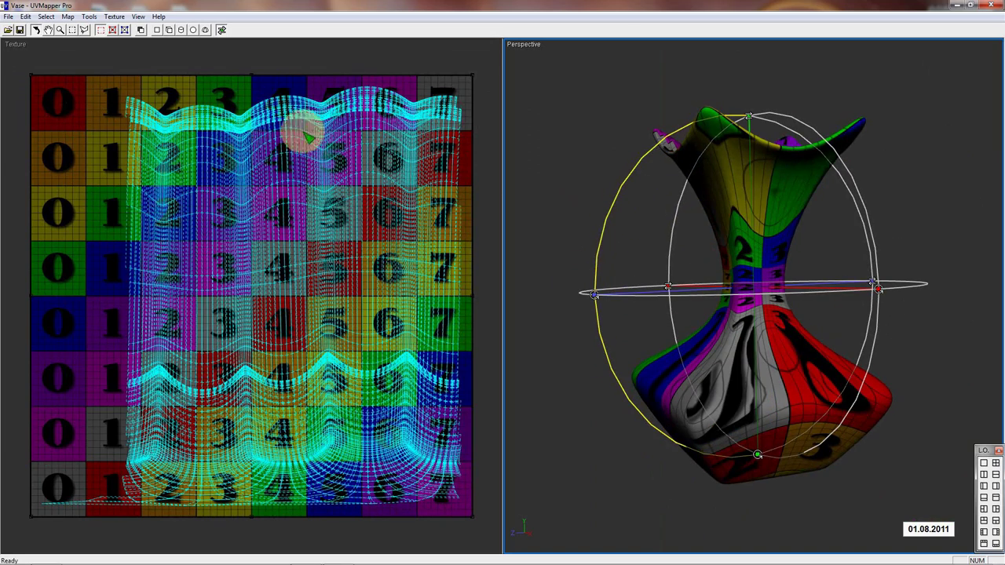
left_click(996, 5)
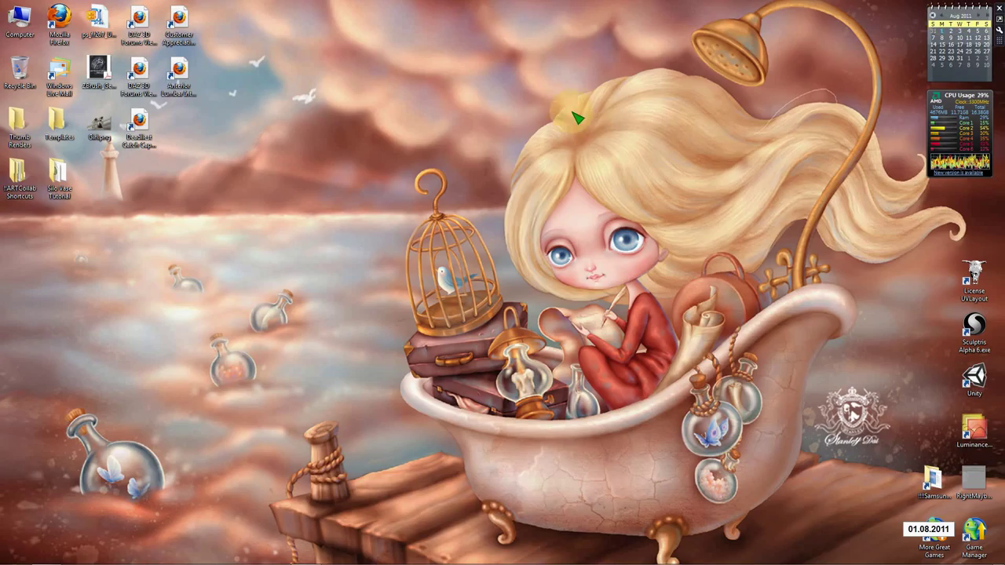
mouse_move(338, 557)
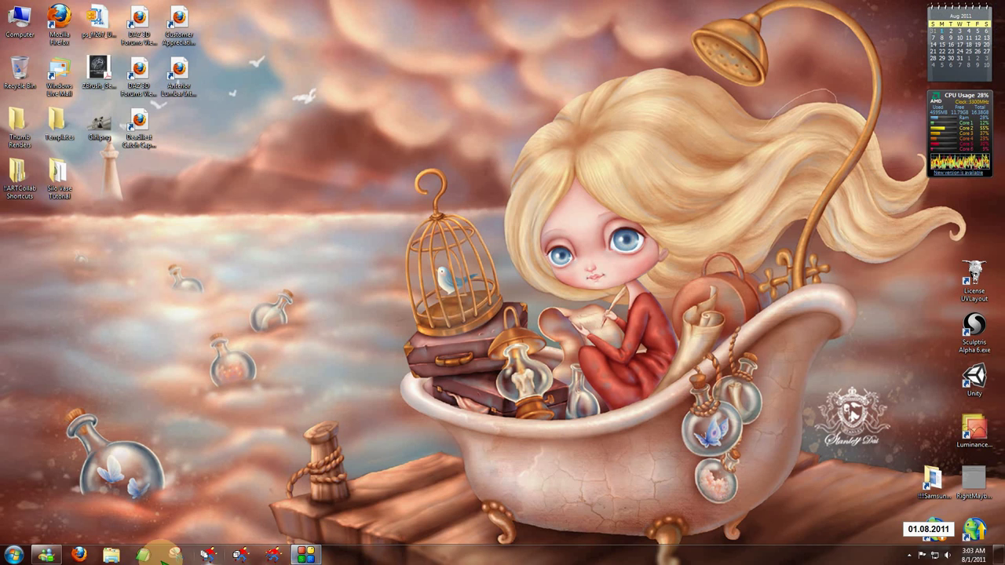